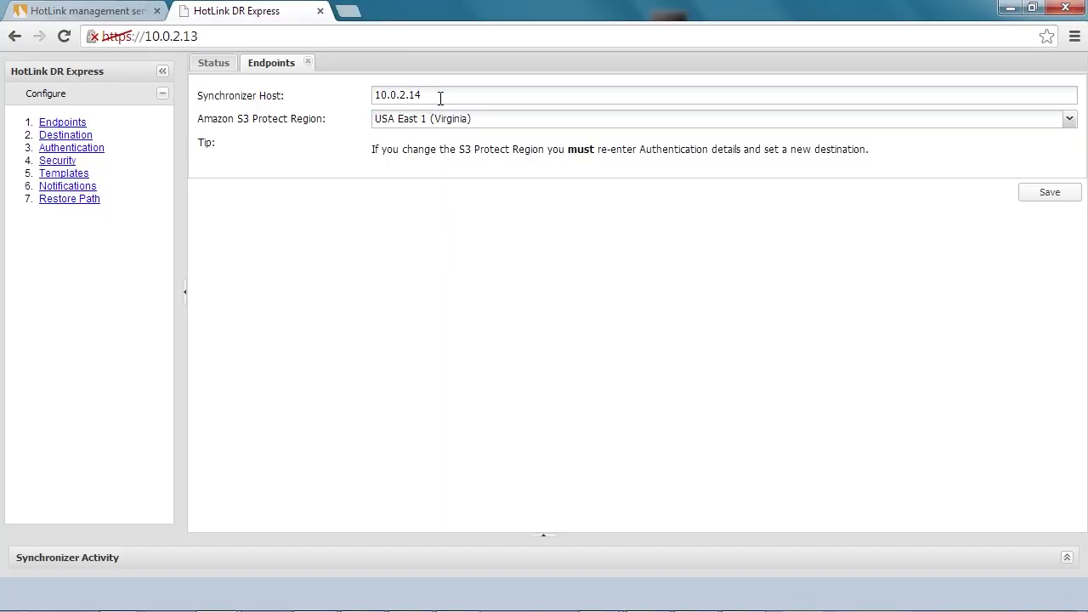
Select the Synchronizer Host address field on the Endpoints page.
{"action": "left_click", "coordinate": [440, 96]}
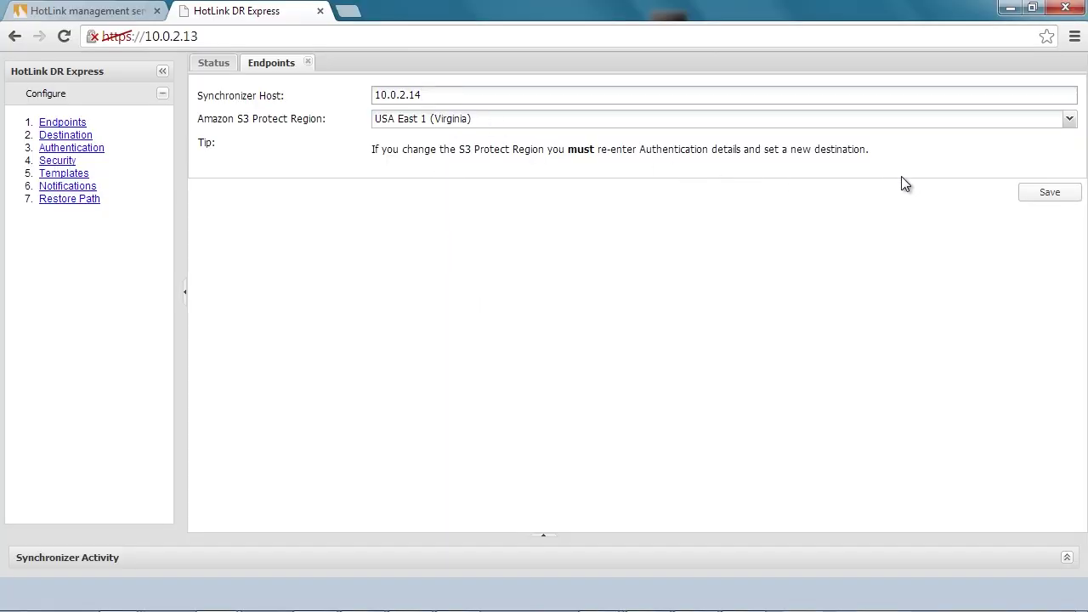
Save the endpoint settings with Synchronizer Host 10.0.2.14 and confirm.
{"action": "left_click", "coordinate": [1044, 193]}
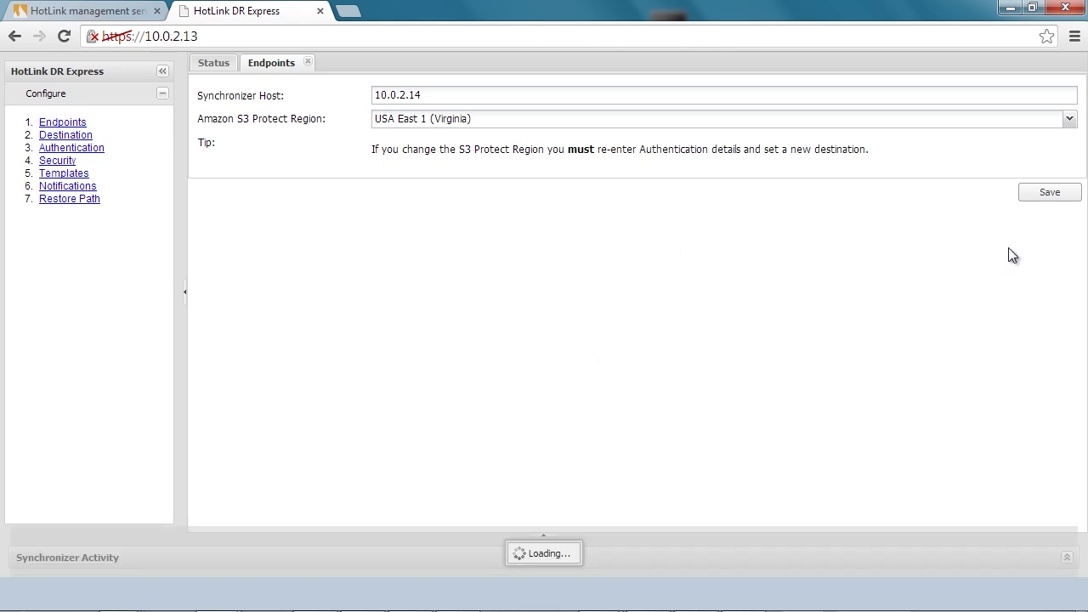
{"action": "left_click", "coordinate": [1046, 194]}
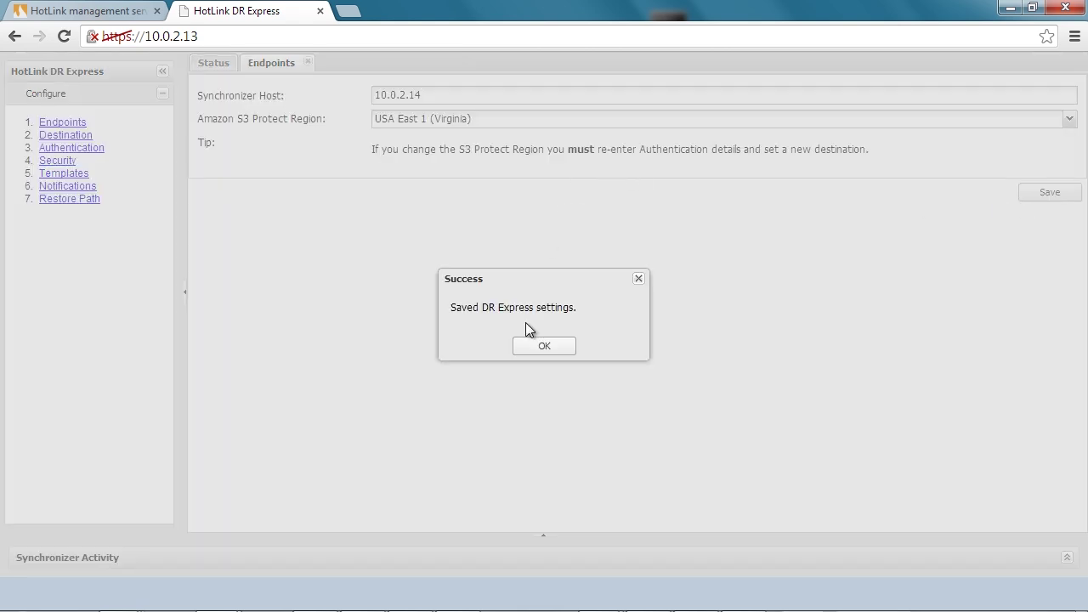
{"action": "left_click", "coordinate": [546, 349]}
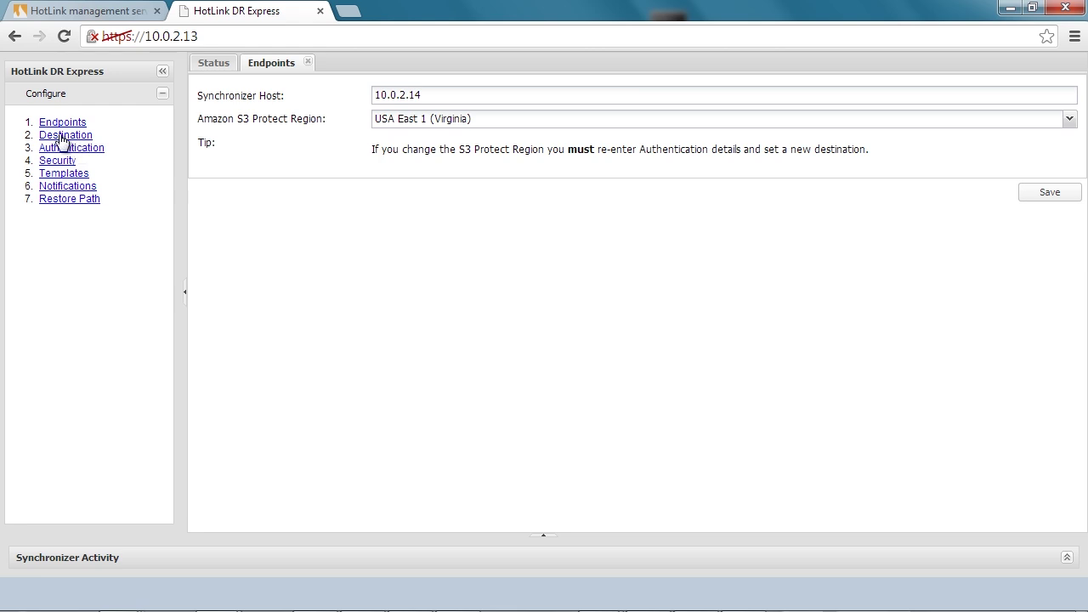
Save the encrypted S3 destination bucket settings and confirm.
{"action": "left_click", "coordinate": [63, 137]}
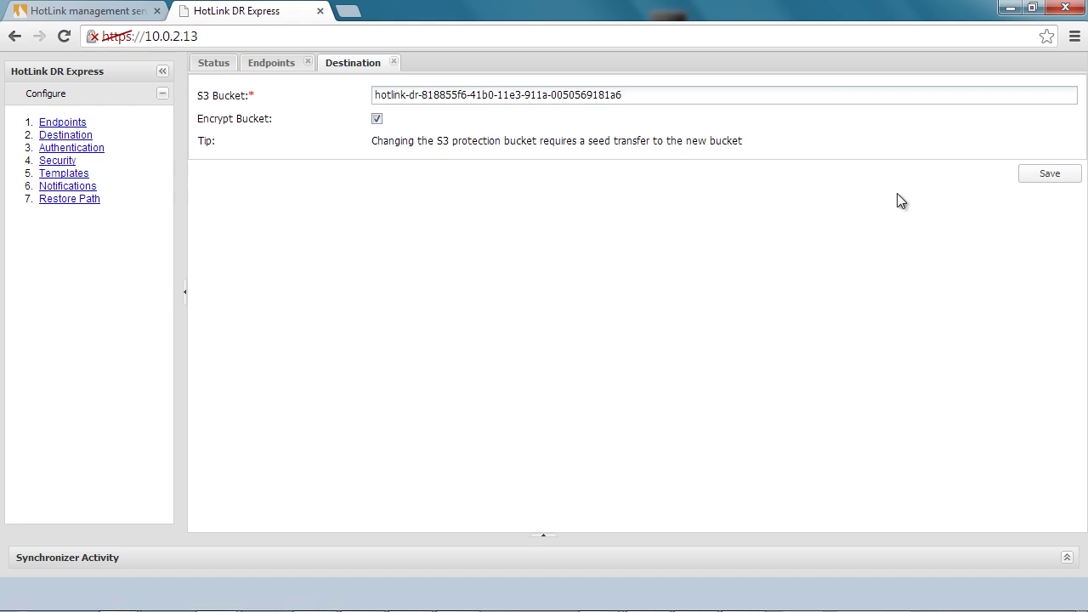
{"action": "left_click", "coordinate": [1046, 177]}
{"action": "left_click", "coordinate": [544, 347]}
Paste and save the Amazon EC2 access key ID and secret access key under Authentication.
{"action": "left_click", "coordinate": [103, 149]}
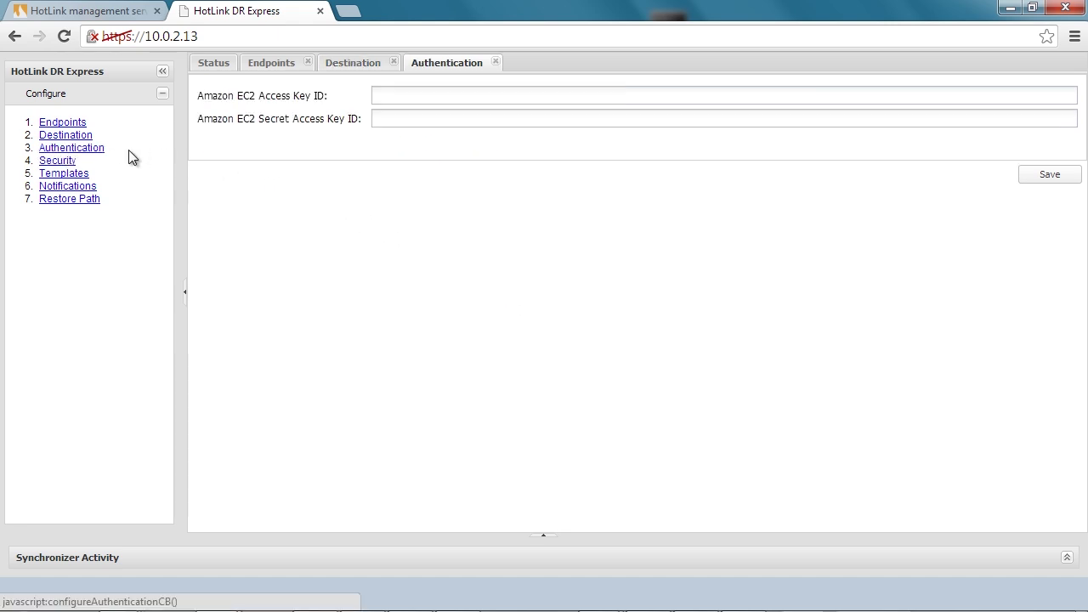
{"action": "left_click", "coordinate": [415, 95]}
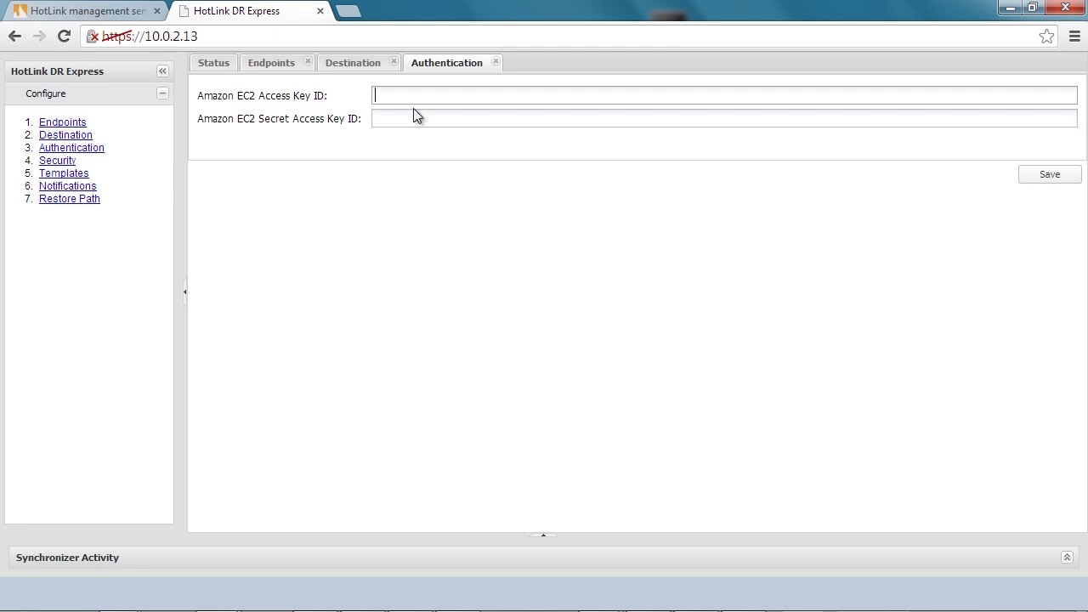
{"action": "key", "text": "ctrl+v"}
{"action": "key", "text": "Tab"}
{"action": "key", "text": "ctrl+v"}
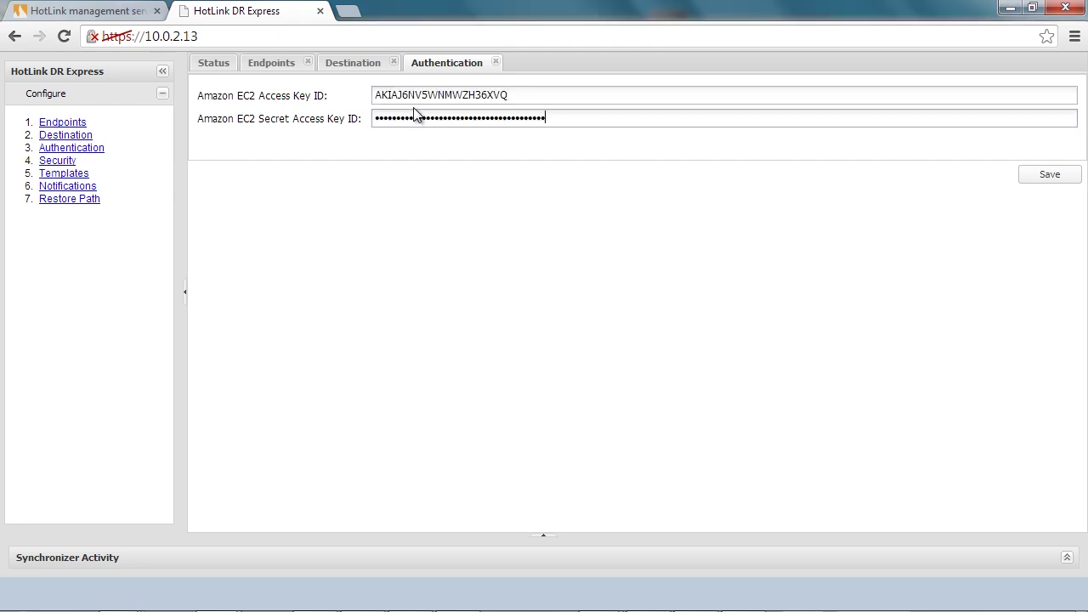
{"action": "left_click", "coordinate": [1048, 185]}
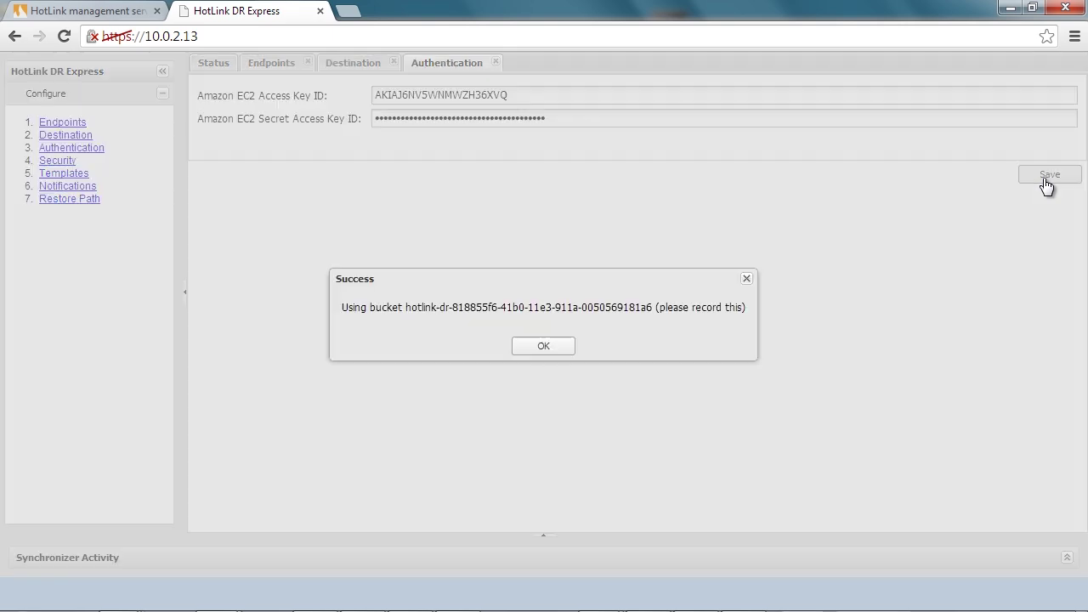
{"action": "left_click", "coordinate": [565, 345]}
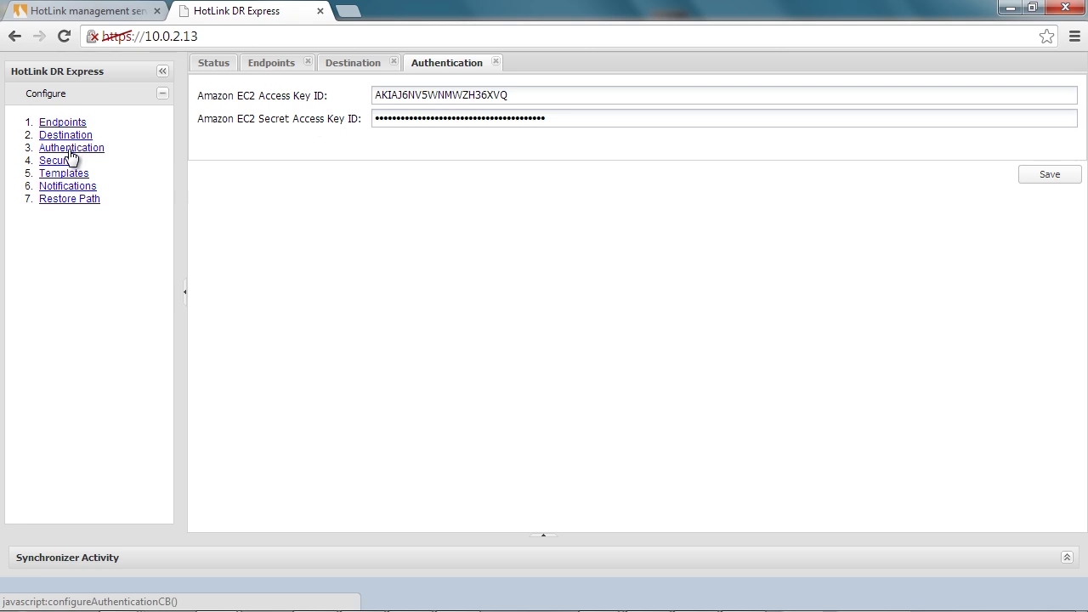
Choose key pair win2k8r2 and default (EC2) as the Default Security Group.
{"action": "left_click", "coordinate": [58, 161]}
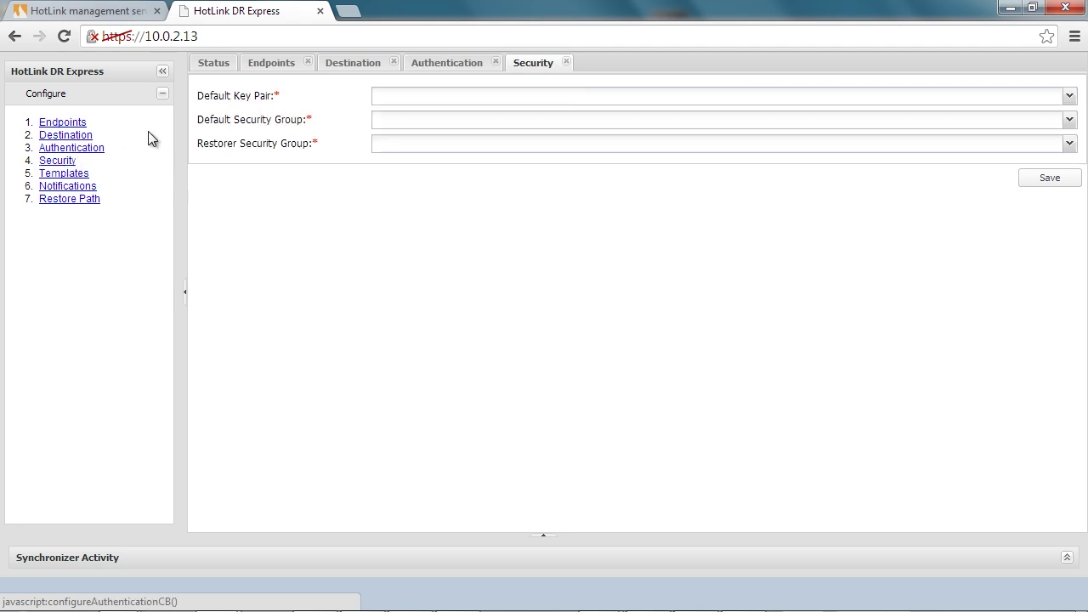
{"action": "left_click", "coordinate": [439, 96]}
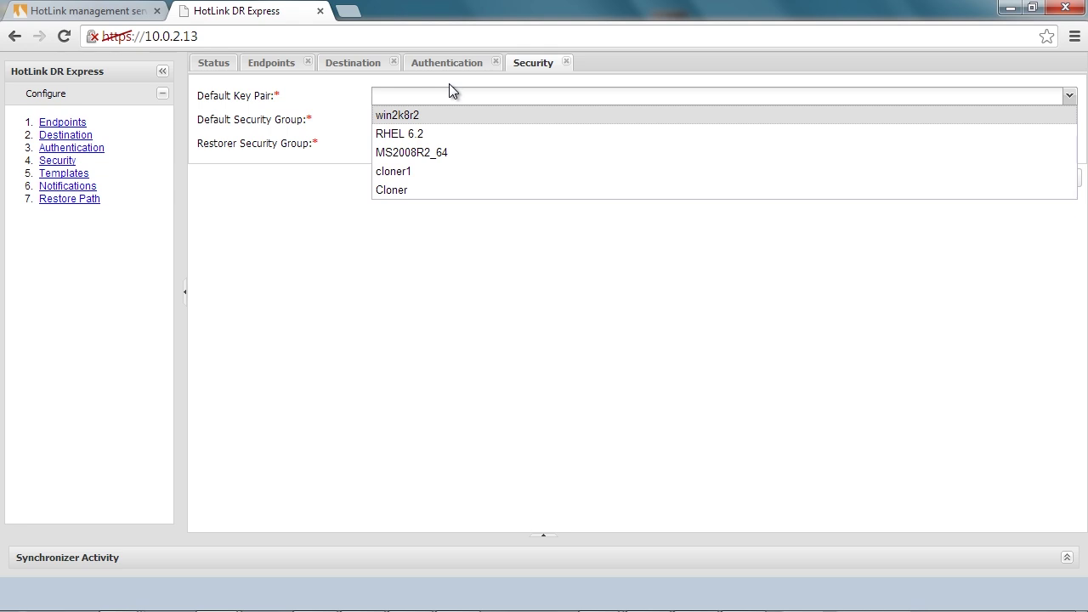
{"action": "key", "text": "Return"}
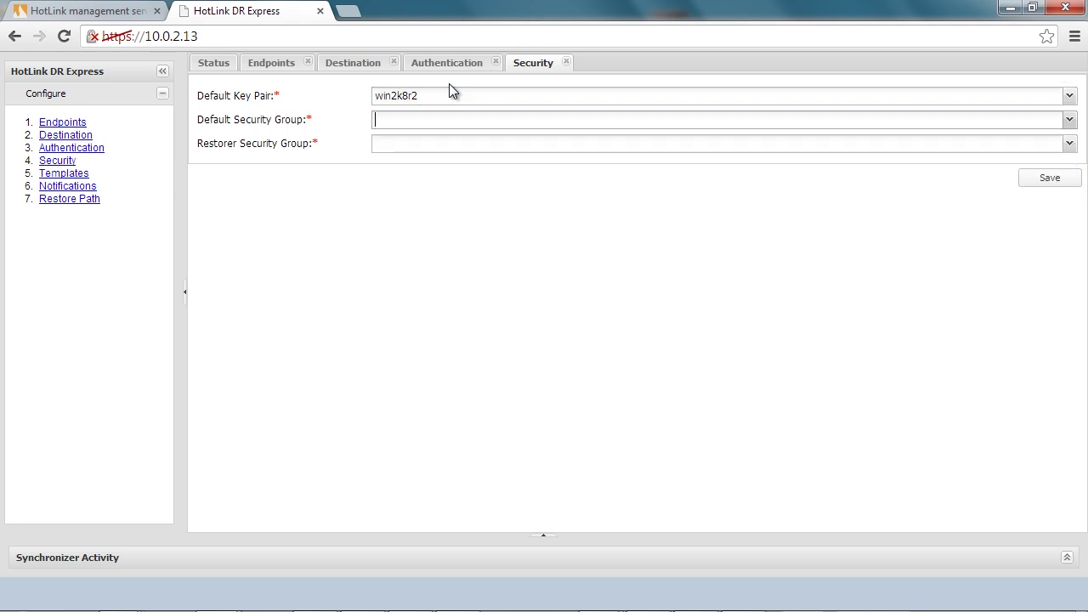
{"action": "key", "text": "Tab"}
{"action": "key", "text": "Down"}
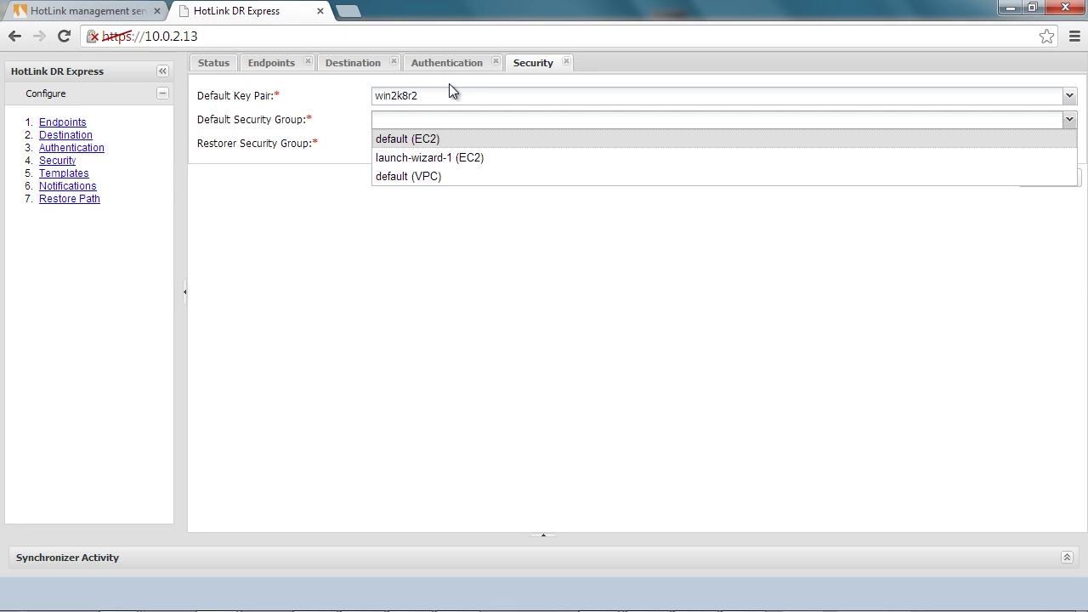
{"action": "key", "text": "Down"}
{"action": "key", "text": "Down"}
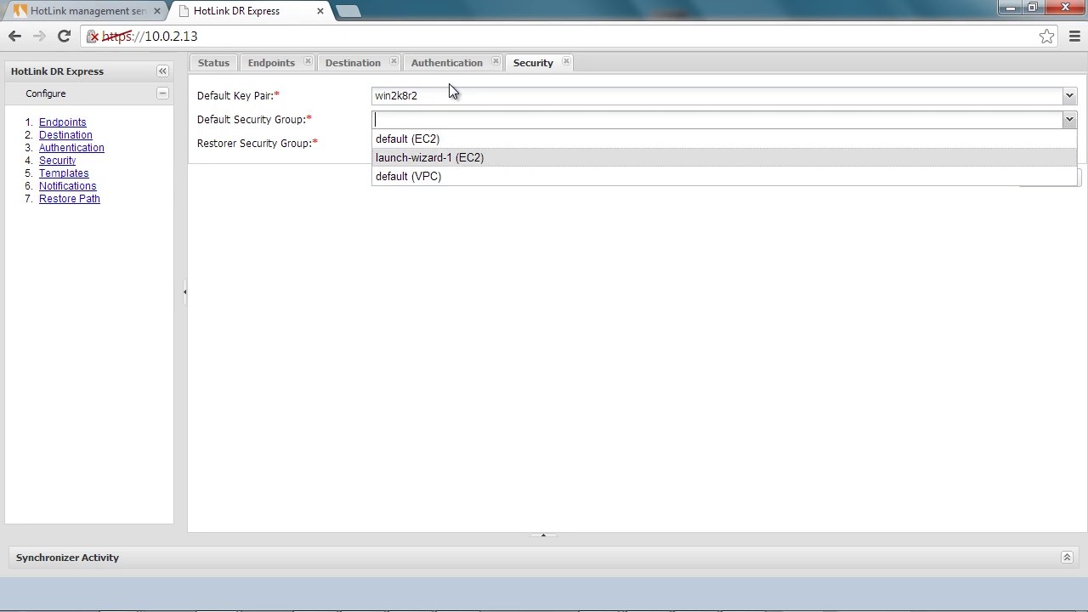
{"action": "key", "text": "Up"}
{"action": "key", "text": "Up"}
{"action": "key", "text": "Down"}
{"action": "key", "text": "Down"}
{"action": "key", "text": "Up"}
{"action": "key", "text": "Up"}
{"action": "key", "text": "Return"}
Set the Restorer Security Group to default (EC2).
{"action": "key", "text": "Tab"}
{"action": "key", "text": "Down"}
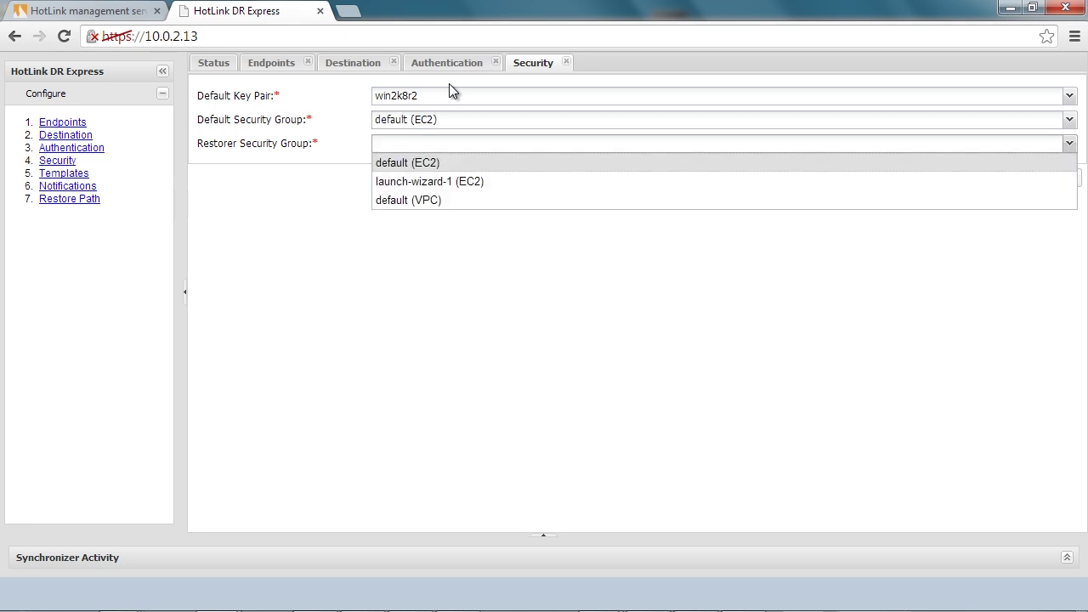
{"action": "key", "text": "Down"}
{"action": "key", "text": "Down"}
{"action": "key", "text": "Up"}
{"action": "key", "text": "Up"}
{"action": "key", "text": "Return"}
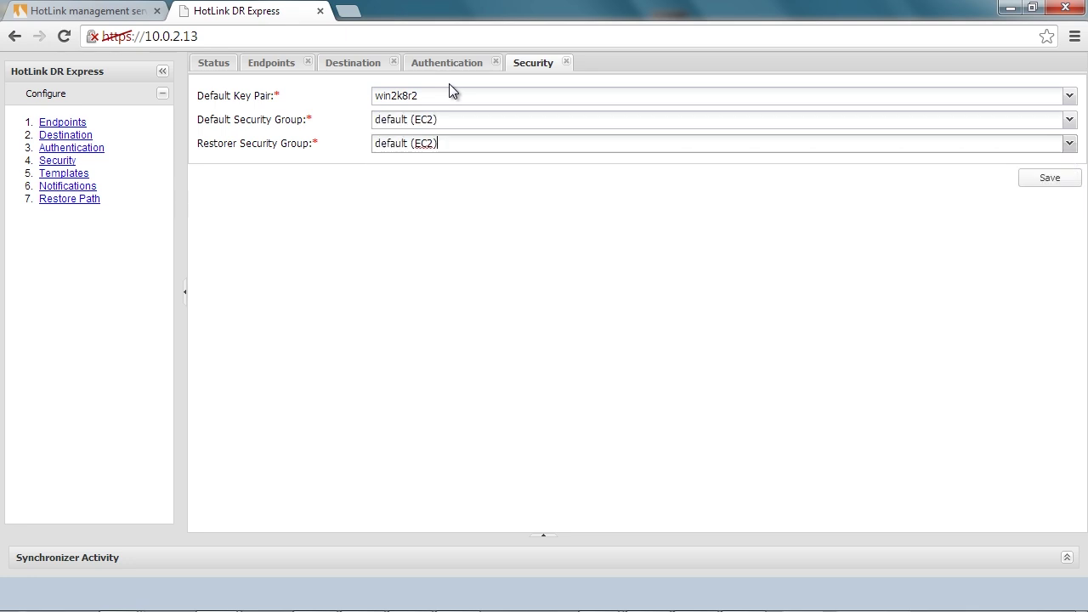
{"action": "key", "text": "Tab"}
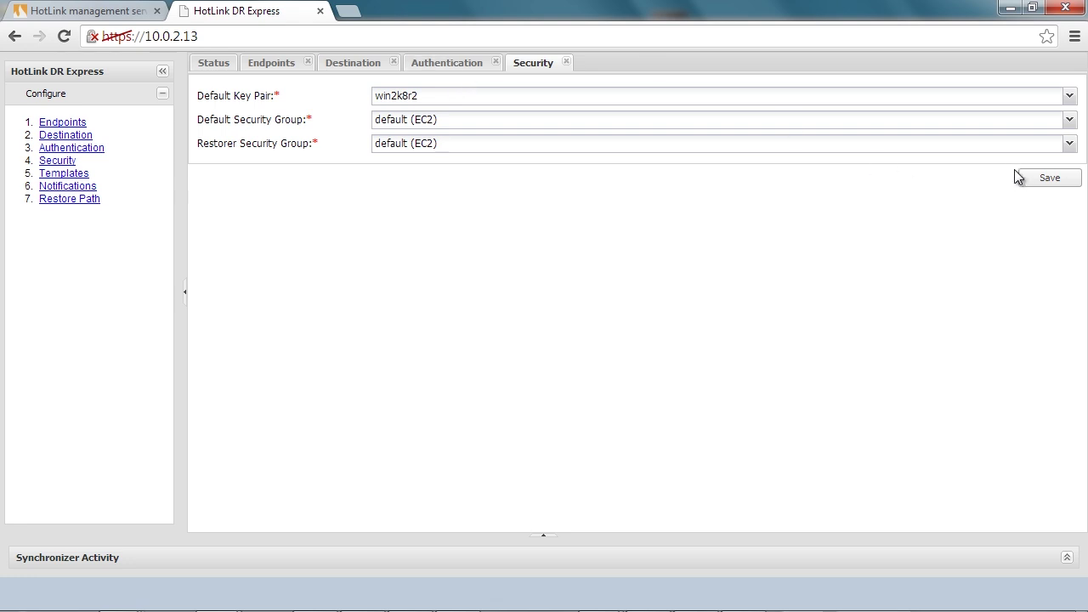
Save the security choices, then save Restorer AMI HotLink-Restorer-32577-us-east-1 with m1.xlarge size.
{"action": "left_click", "coordinate": [1052, 181]}
{"action": "left_click", "coordinate": [515, 347]}
{"action": "left_click", "coordinate": [63, 175]}
{"action": "left_click", "coordinate": [403, 97]}
{"action": "key", "text": "Down"}
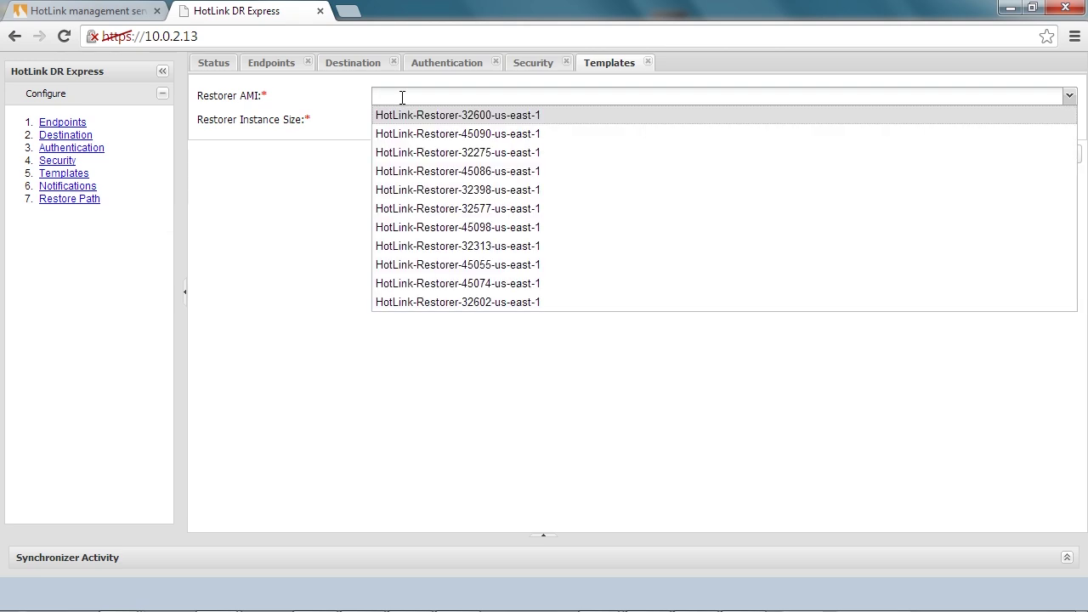
{"action": "key", "text": "Down"}
{"action": "key", "text": "Down"}
{"action": "key", "text": "Down"}
{"action": "key", "text": "Down"}
{"action": "key", "text": "Down"}
{"action": "key", "text": "Return"}
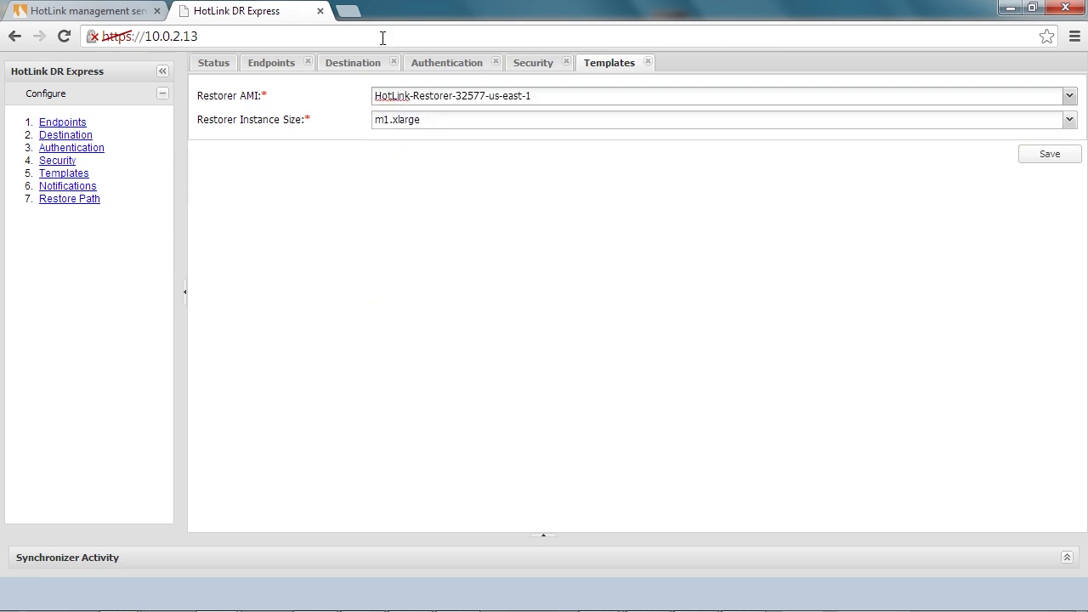
{"action": "left_click", "coordinate": [1051, 156]}
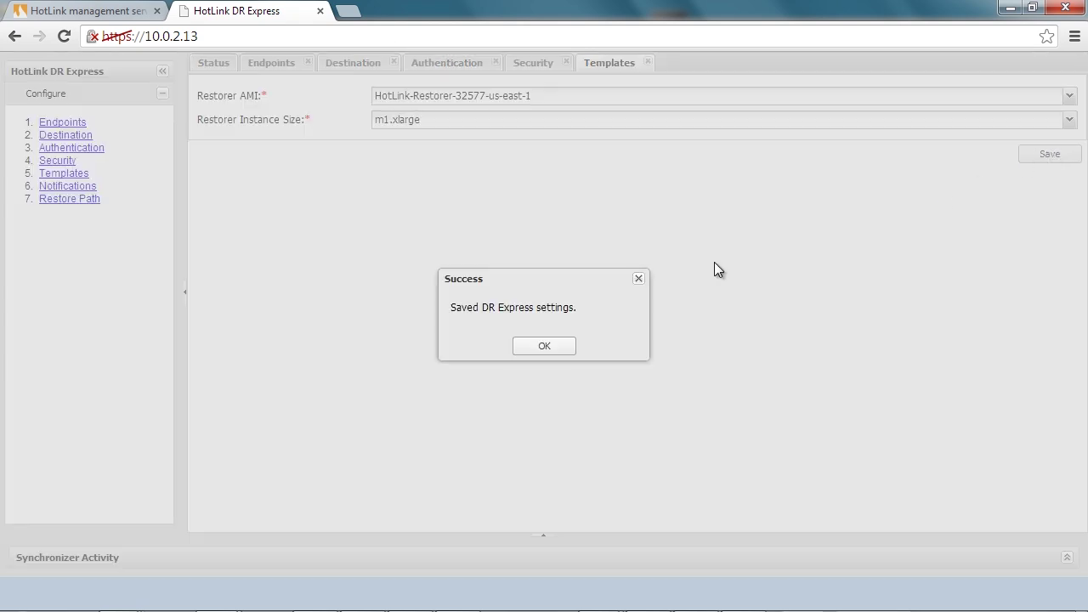
{"action": "left_click", "coordinate": [551, 346]}
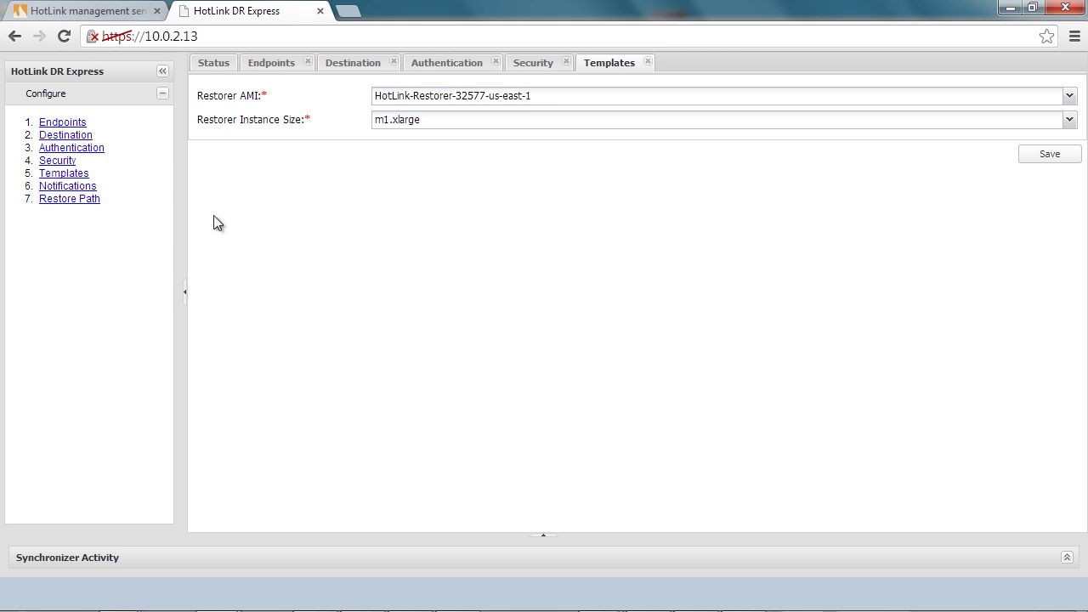
Keep the HotLink_DR_Notification topic ARN for all four alerts and save the Notifications settings.
{"action": "left_click", "coordinate": [54, 189]}
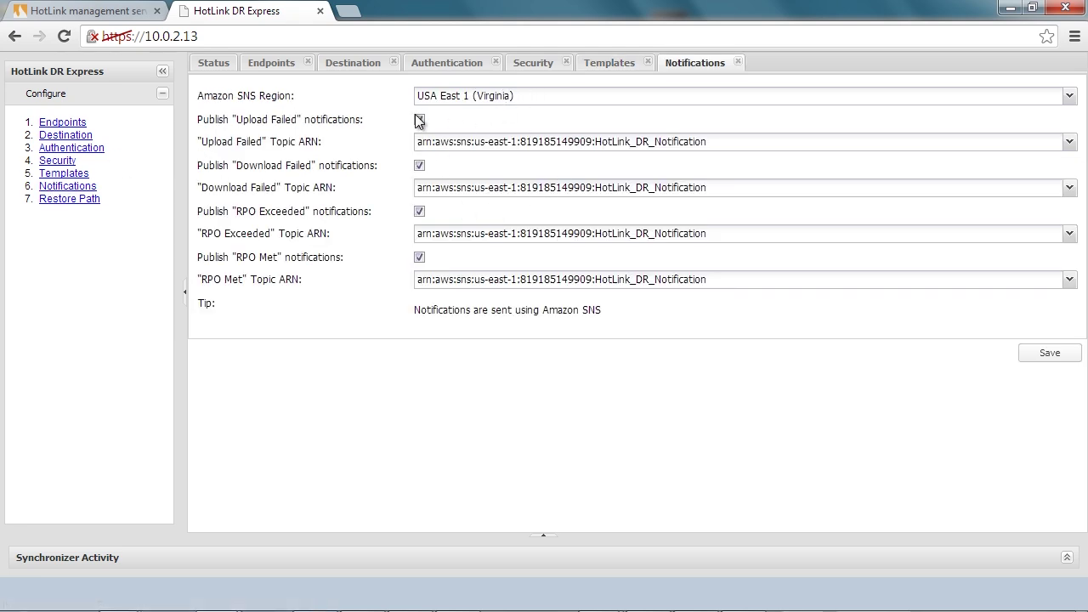
{"action": "left_click", "coordinate": [435, 136]}
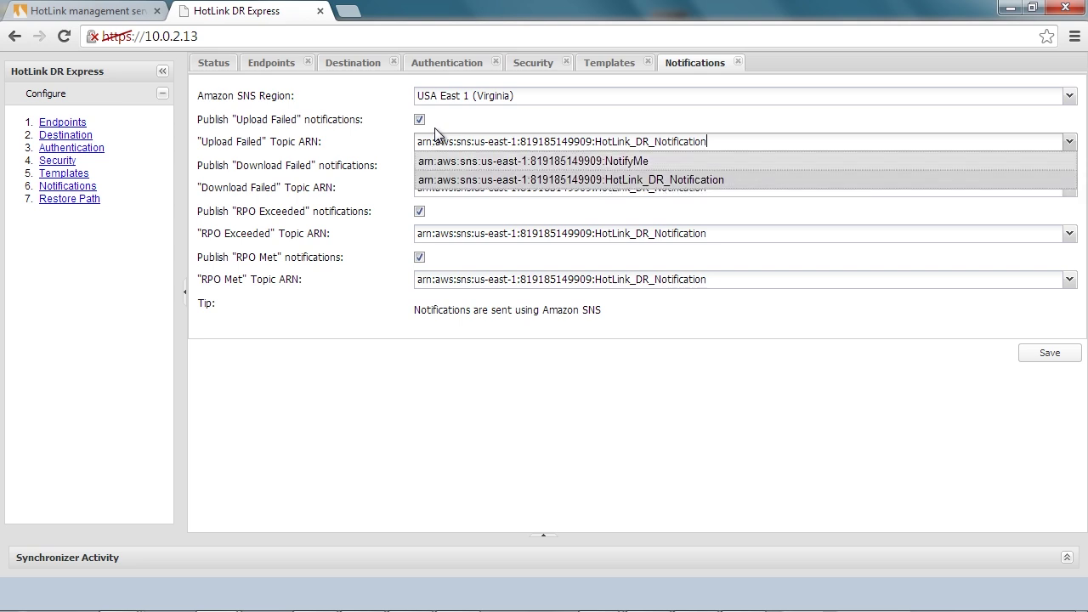
{"action": "left_click", "coordinate": [434, 136]}
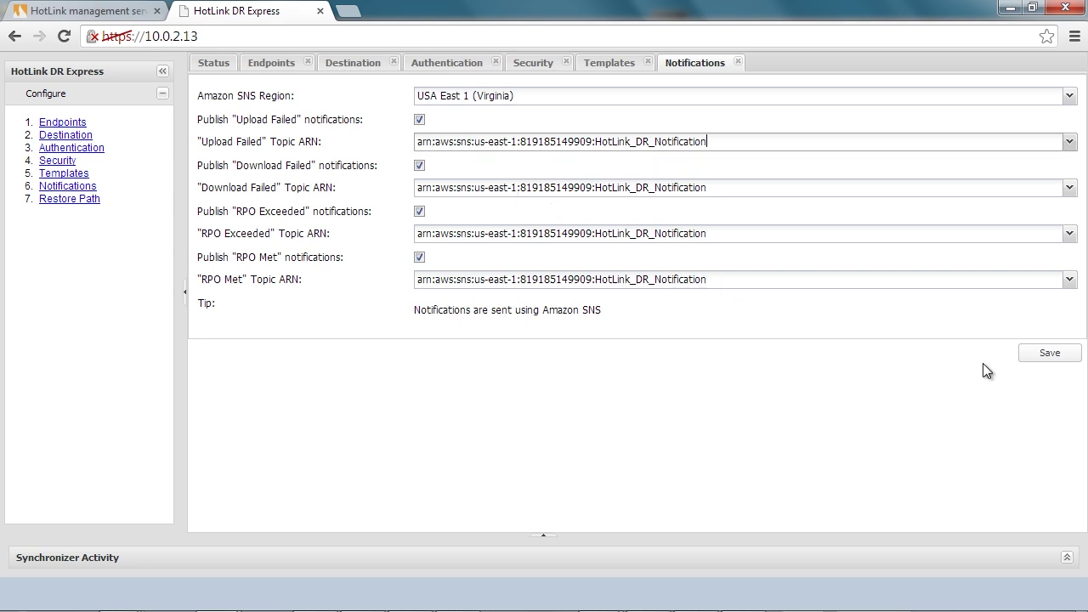
{"action": "left_click", "coordinate": [1047, 353]}
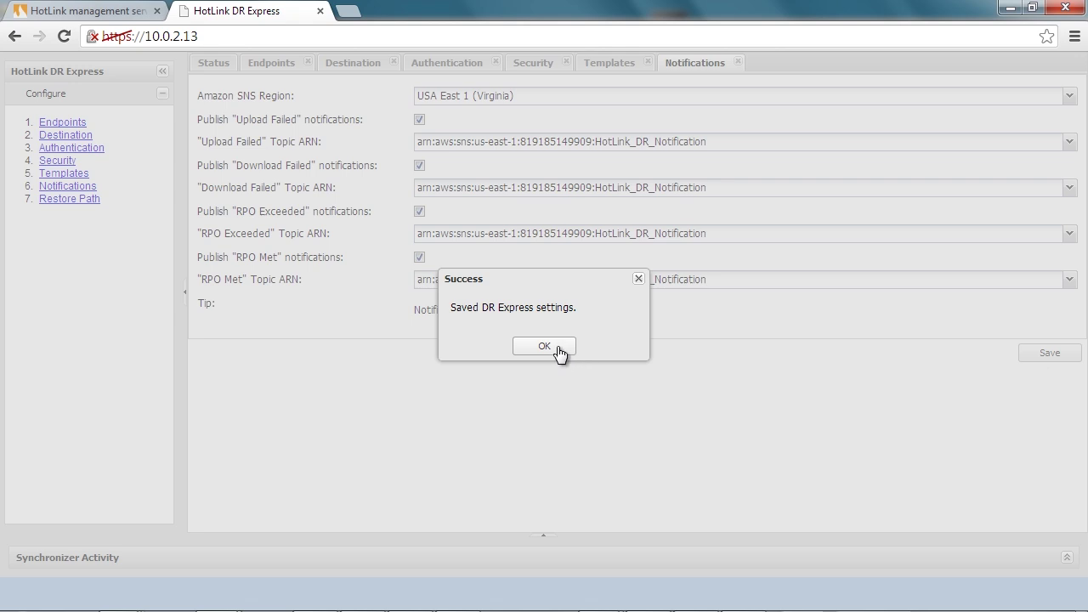
{"action": "left_click", "coordinate": [558, 349]}
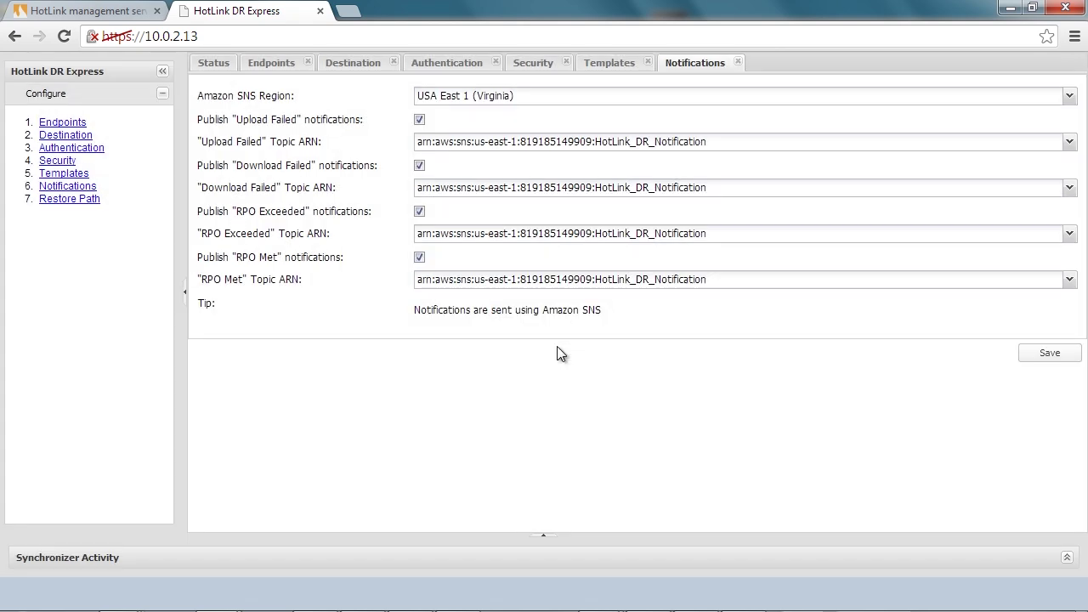
Save the restore path with EC2 Region USA East 1 (Virginia) and confirm.
{"action": "left_click", "coordinate": [56, 199]}
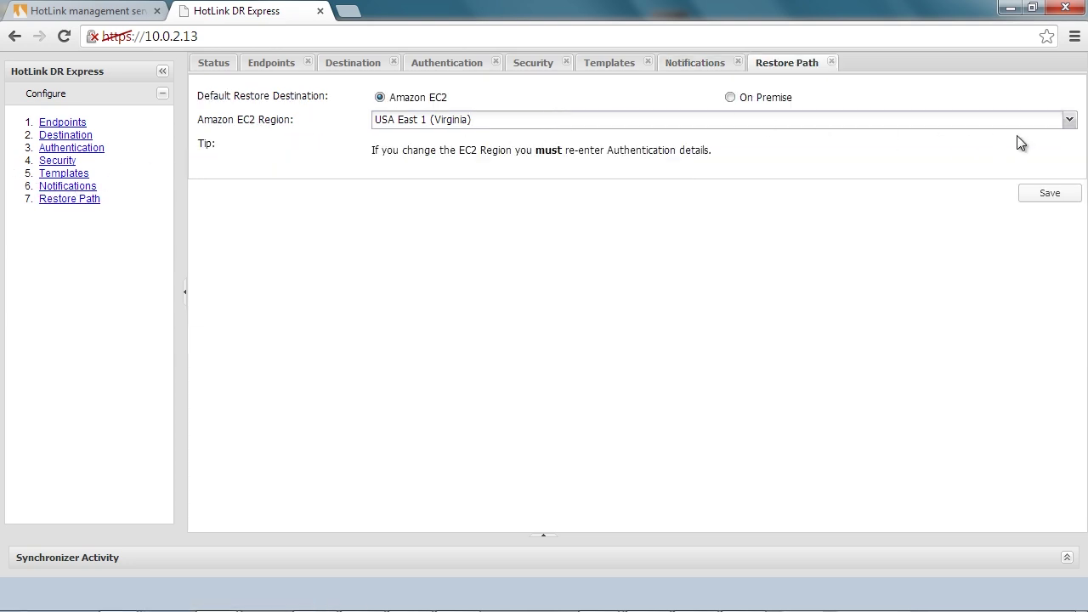
{"action": "left_click", "coordinate": [1071, 120]}
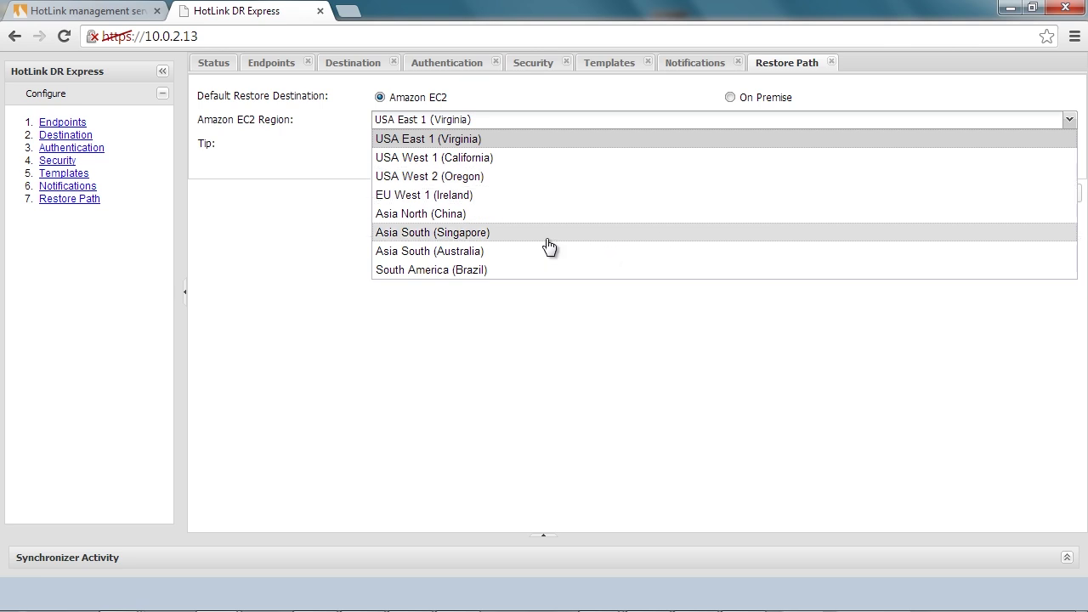
{"action": "left_click", "coordinate": [516, 140]}
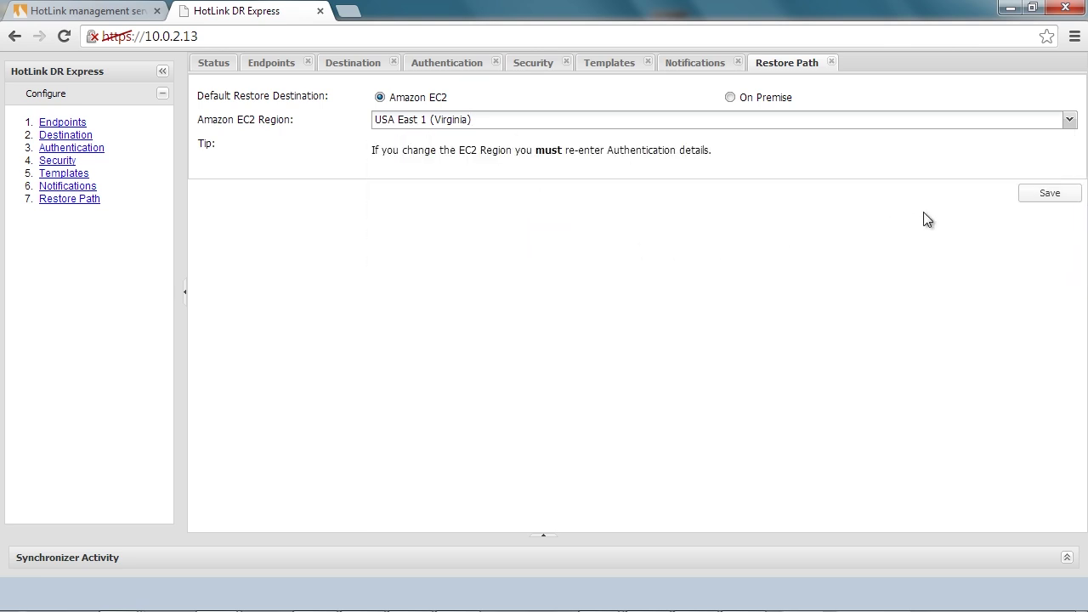
{"action": "left_click", "coordinate": [1053, 196]}
{"action": "left_click", "coordinate": [544, 346]}
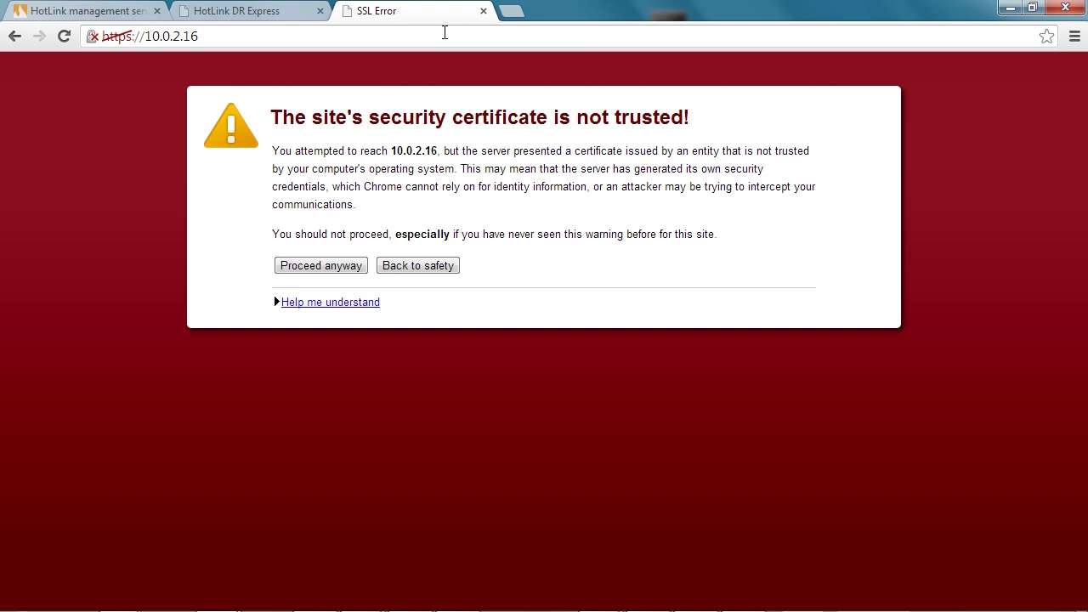
Bypass the certificate warning and submit endpoint ec2.amazonaws.com with the saved access key and secret key.
{"action": "left_click", "coordinate": [325, 267]}
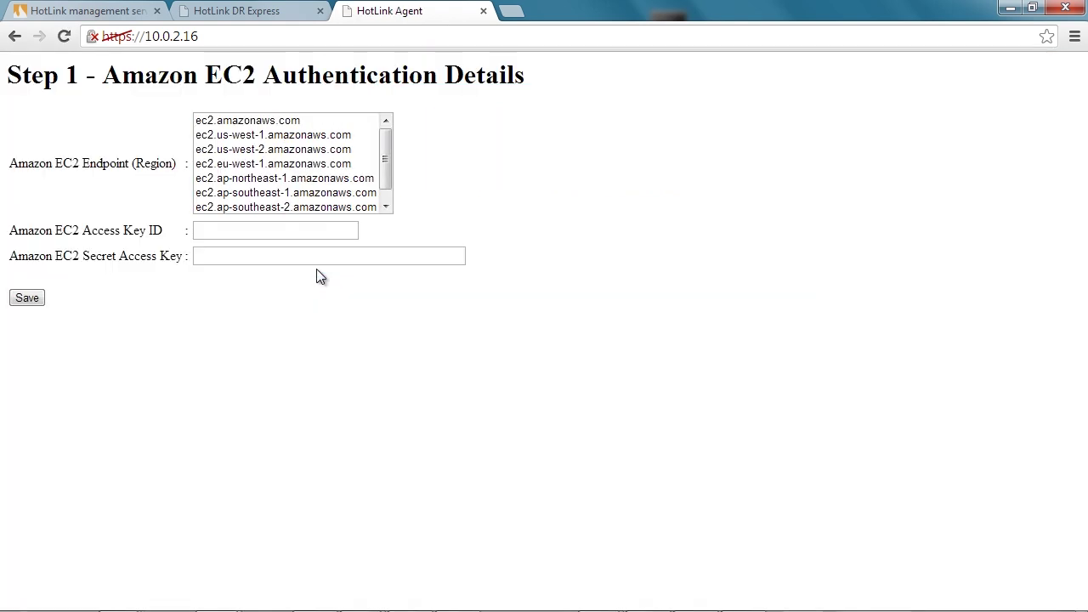
{"action": "left_click", "coordinate": [255, 121]}
{"action": "left_click", "coordinate": [228, 237]}
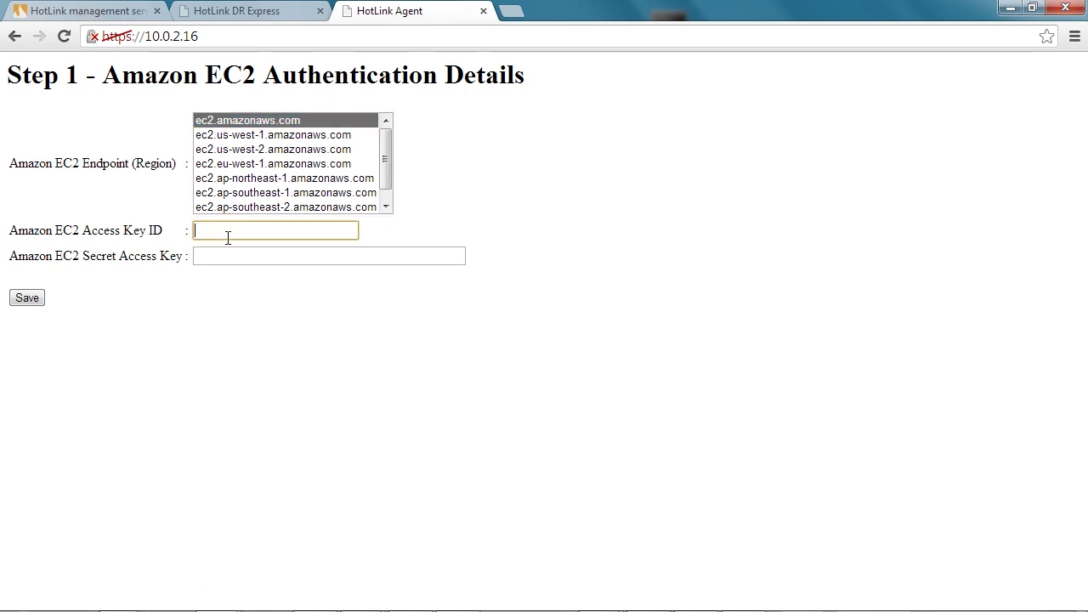
{"action": "key", "text": "Down"}
{"action": "key", "text": "Down"}
{"action": "key", "text": "Down"}
{"action": "key", "text": "Return"}
{"action": "key", "text": "Tab"}
{"action": "key", "text": "Tab"}
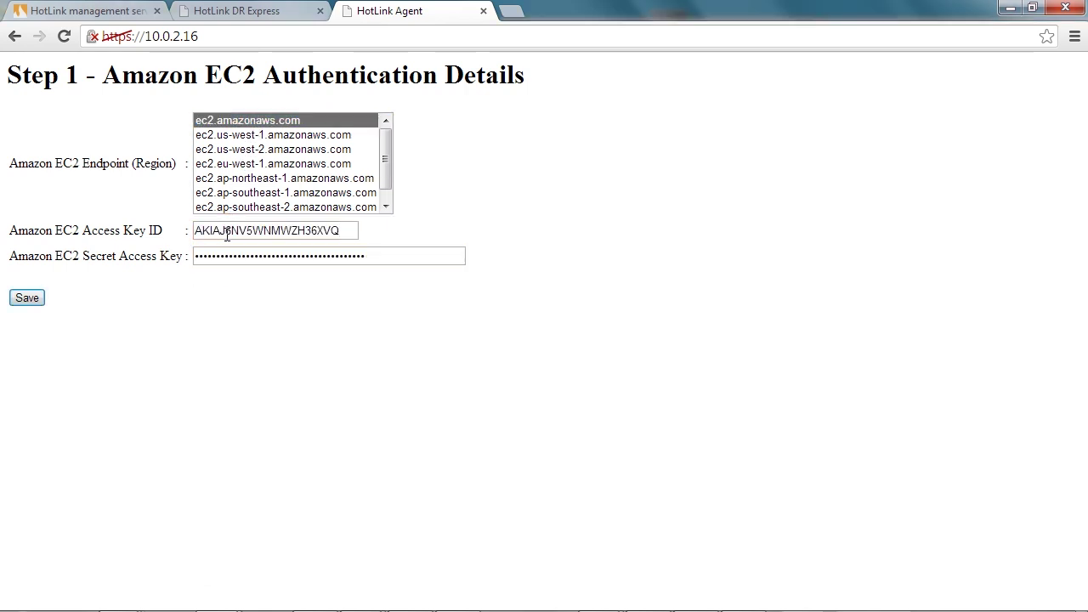
{"action": "key", "text": "Return"}
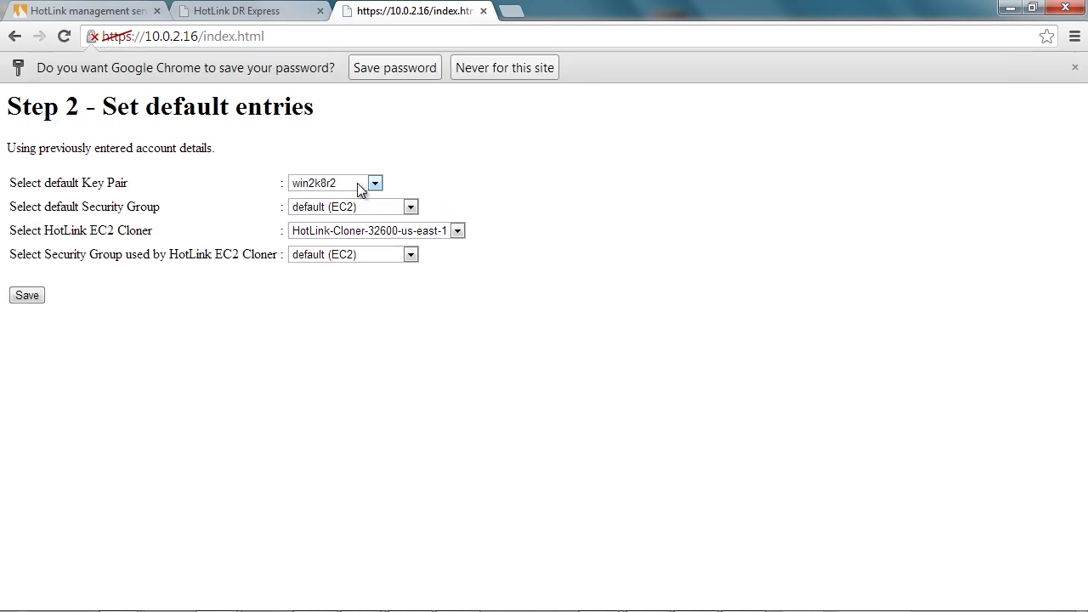
Save defaults: key pair win2k8r2, default (VPC) group, cloner HotLink-Cloner-32577-us-east-1 with default (EC2).
{"action": "left_click", "coordinate": [352, 183]}
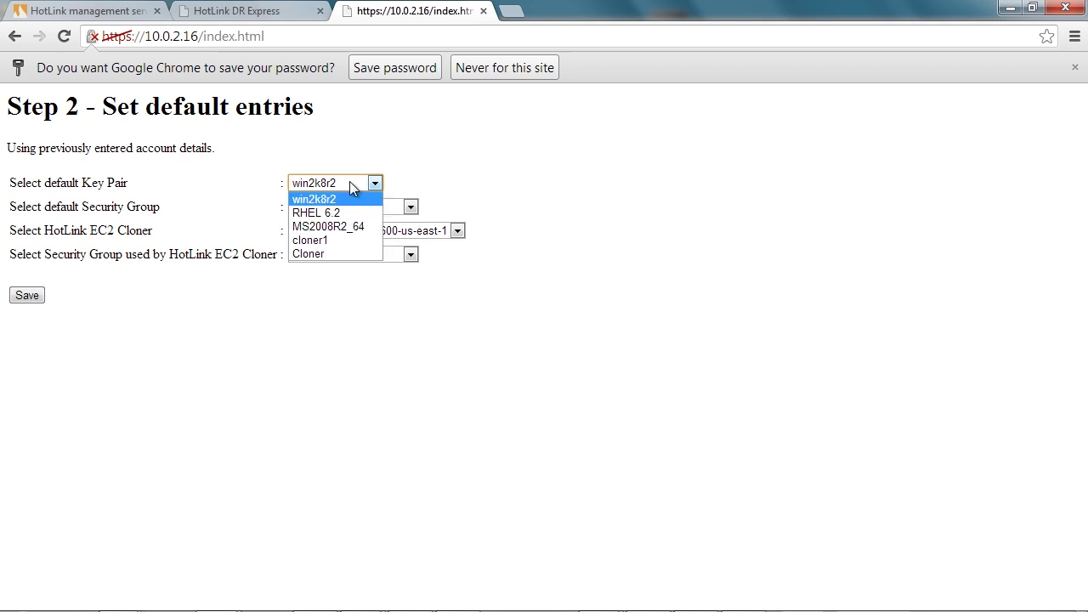
{"action": "left_click", "coordinate": [332, 199]}
{"action": "left_click", "coordinate": [381, 209]}
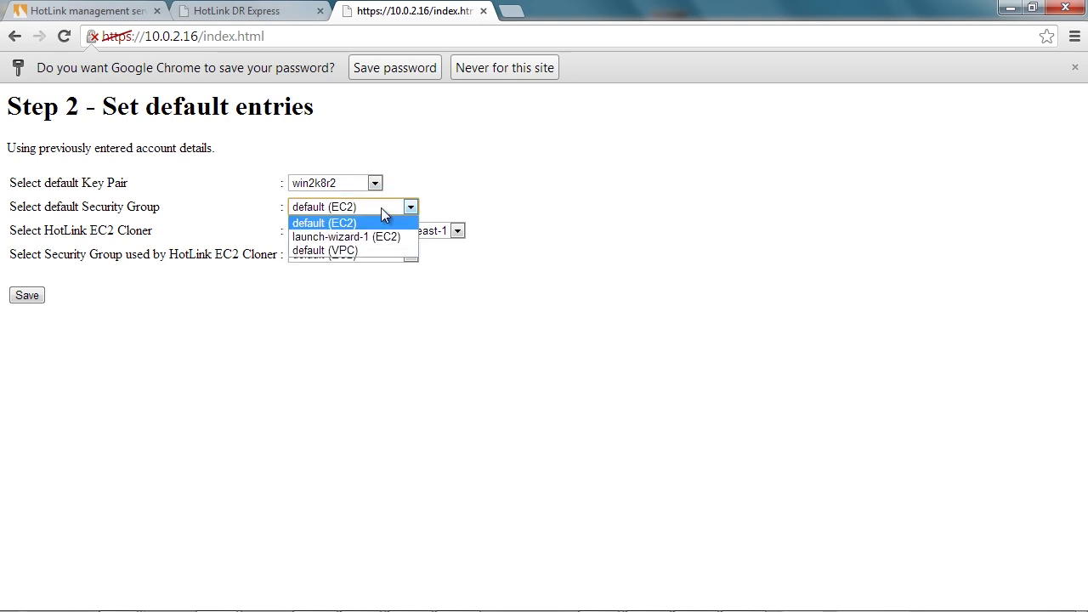
{"action": "left_click", "coordinate": [340, 250]}
{"action": "left_click", "coordinate": [342, 235]}
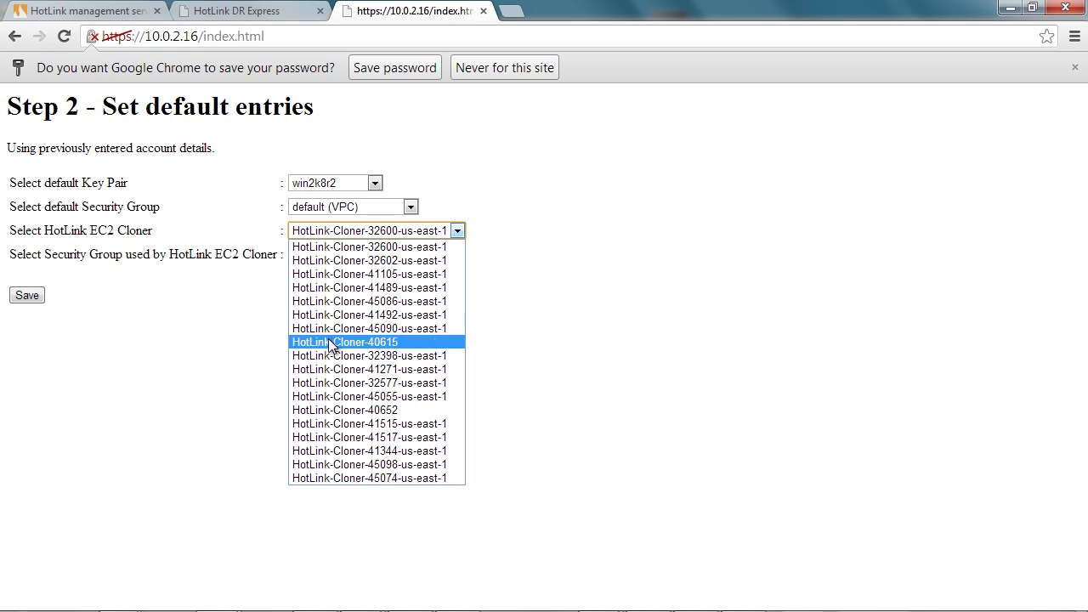
{"action": "left_click", "coordinate": [325, 383]}
{"action": "left_click", "coordinate": [370, 256]}
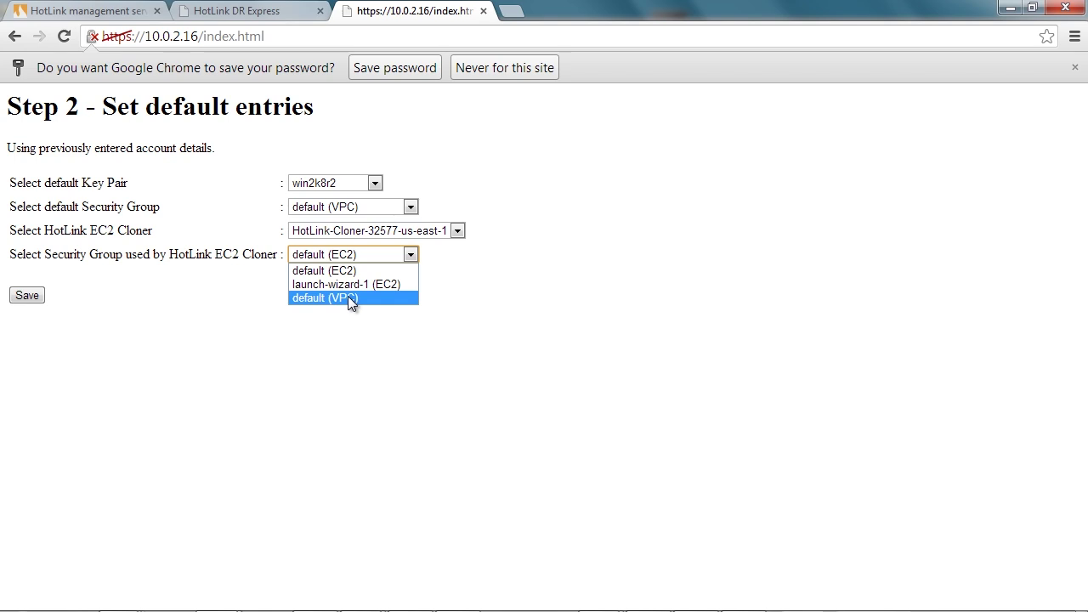
{"action": "left_click", "coordinate": [213, 336]}
{"action": "left_click", "coordinate": [24, 301]}
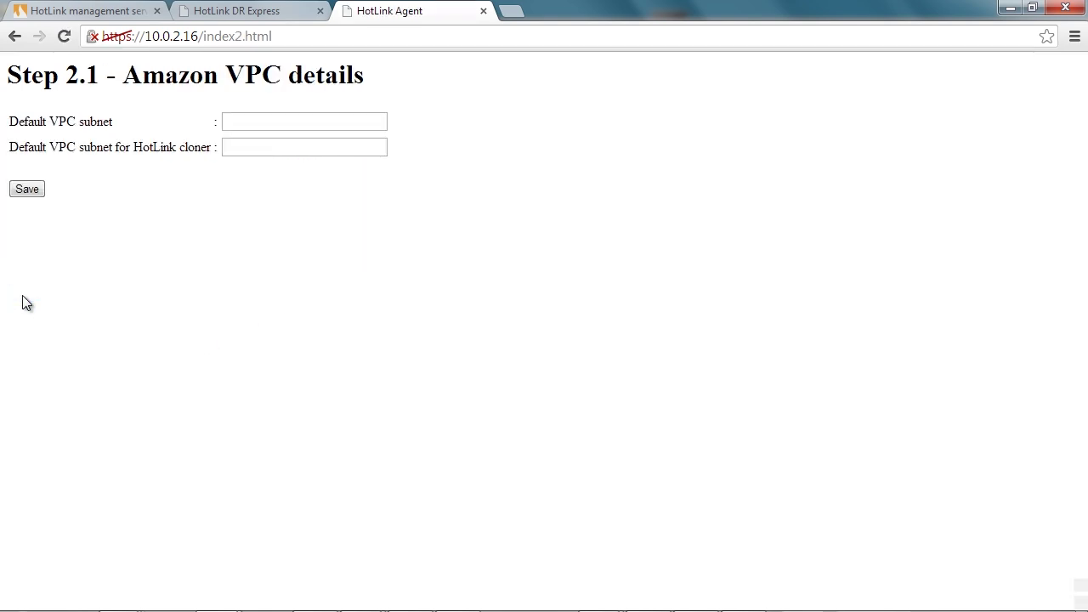
Enter VPC subnet subnet-3de8e853 and save to finish setup.
{"action": "left_click", "coordinate": [266, 122]}
{"action": "left_click", "coordinate": [255, 139]}
{"action": "left_click", "coordinate": [253, 141]}
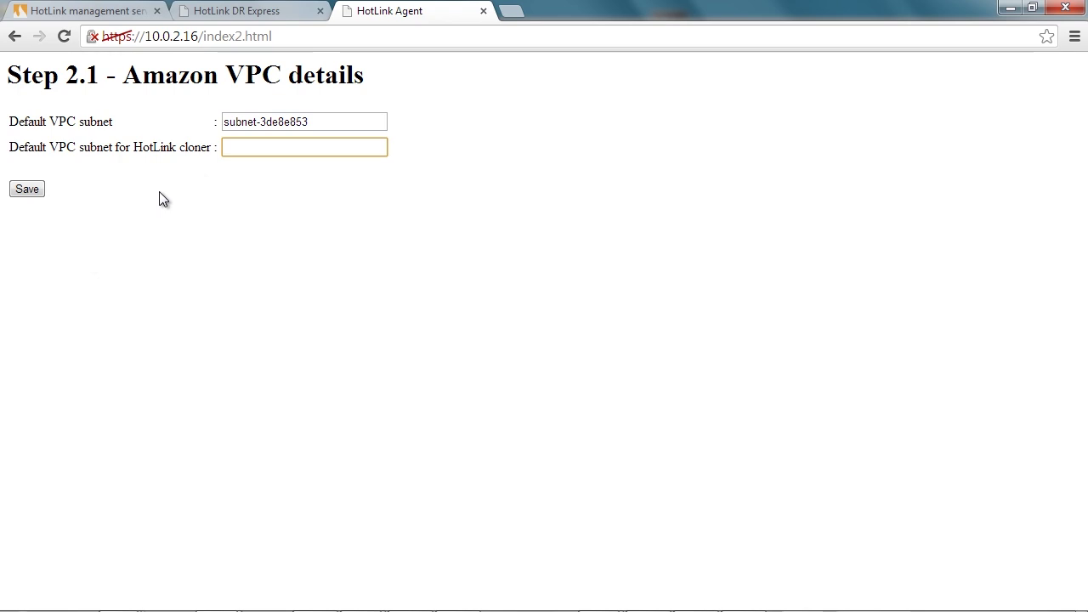
{"action": "left_click", "coordinate": [23, 189]}
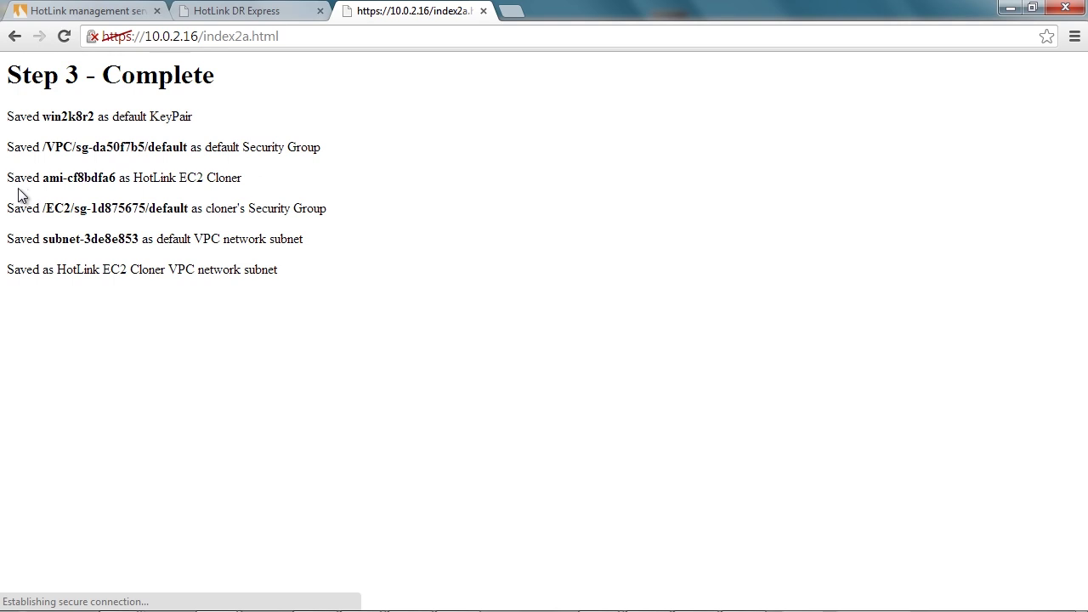
Add host 10.0.2.16 under Amazon AWS as a preinstalled agent with its username and password, then select centos54_June6.
{"action": "left_click", "coordinate": [452, 582]}
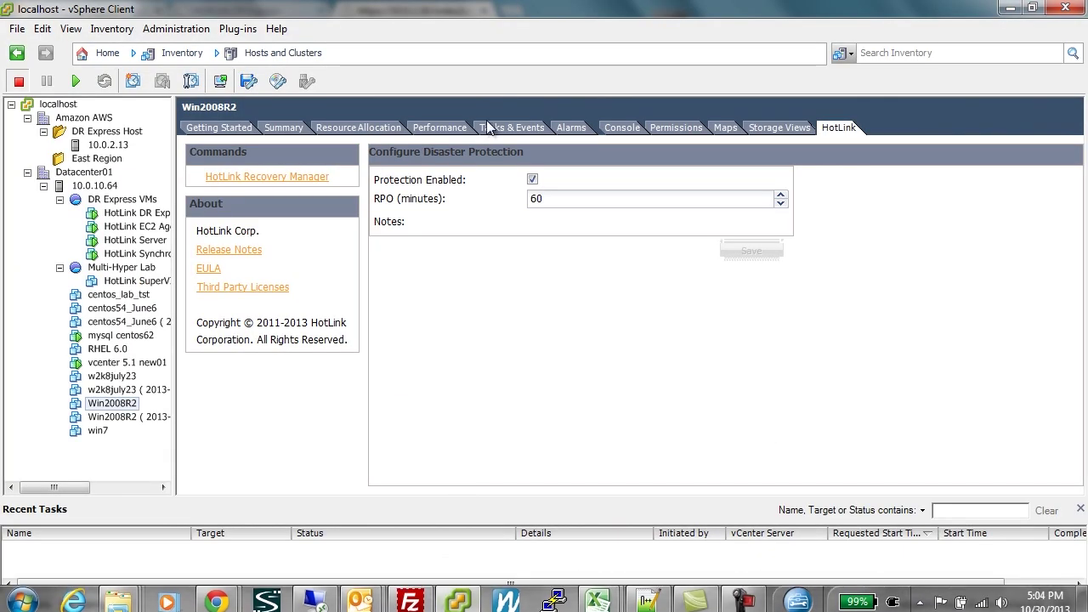
{"action": "left_click", "coordinate": [91, 118]}
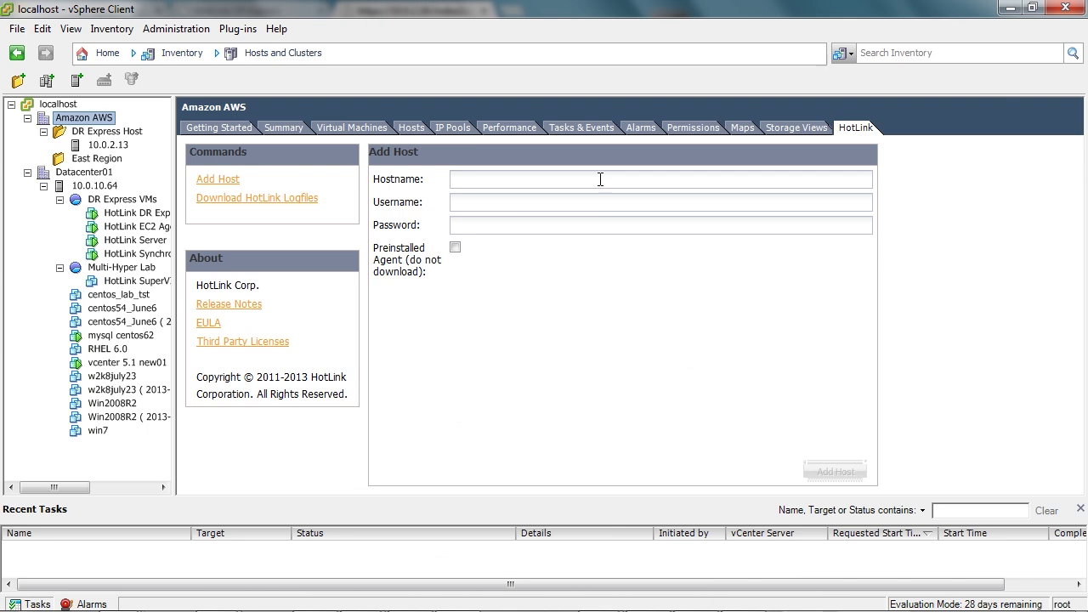
{"action": "left_click", "coordinate": [600, 179]}
{"action": "type", "text": "10.0.2.16"}
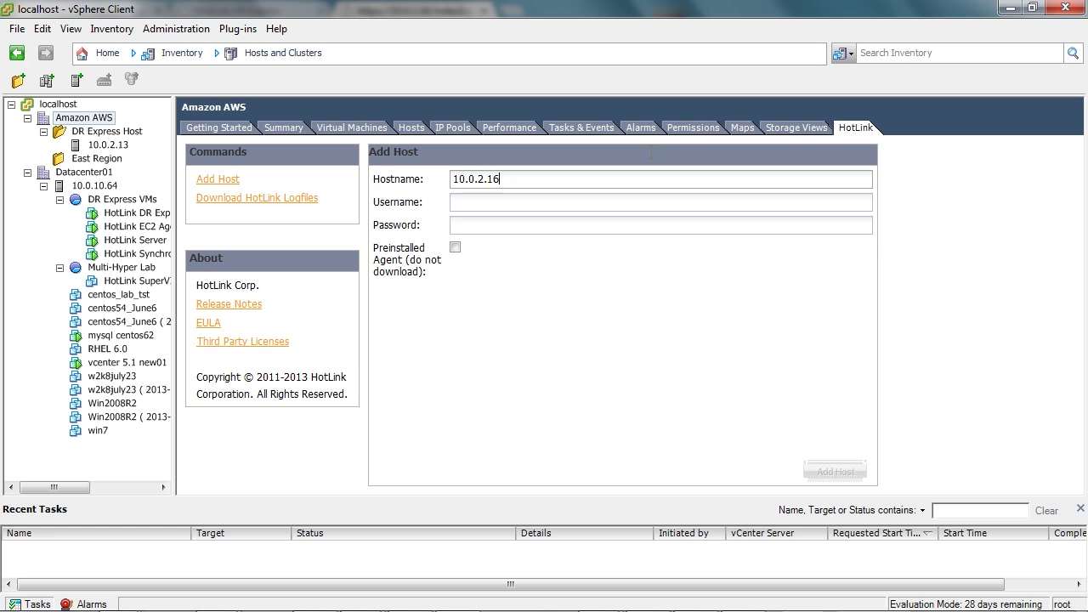
{"action": "key", "text": "Tab"}
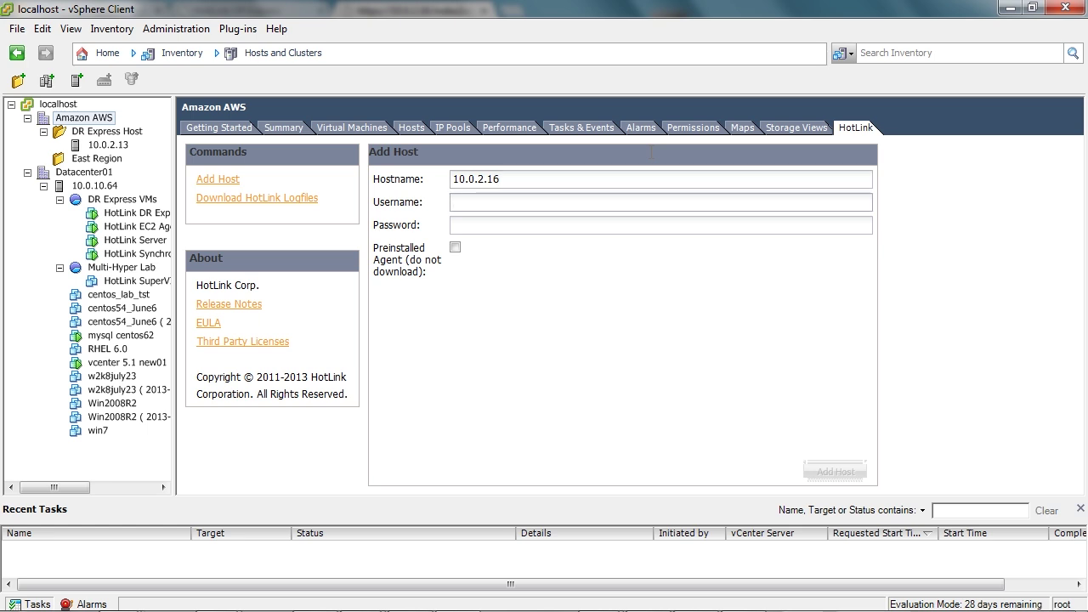
{"action": "type", "text": "admin"}
{"action": "key", "text": "Tab"}
{"action": "type", "text": "potlink"}
{"action": "key", "text": "Tab"}
{"action": "key", "text": "space"}
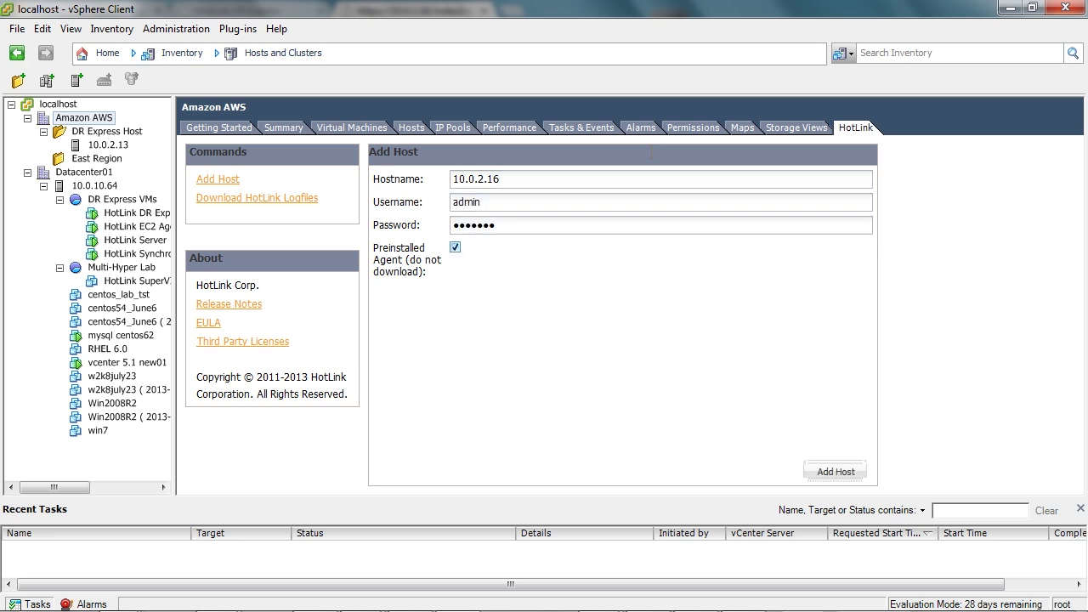
{"action": "left_click", "coordinate": [837, 475]}
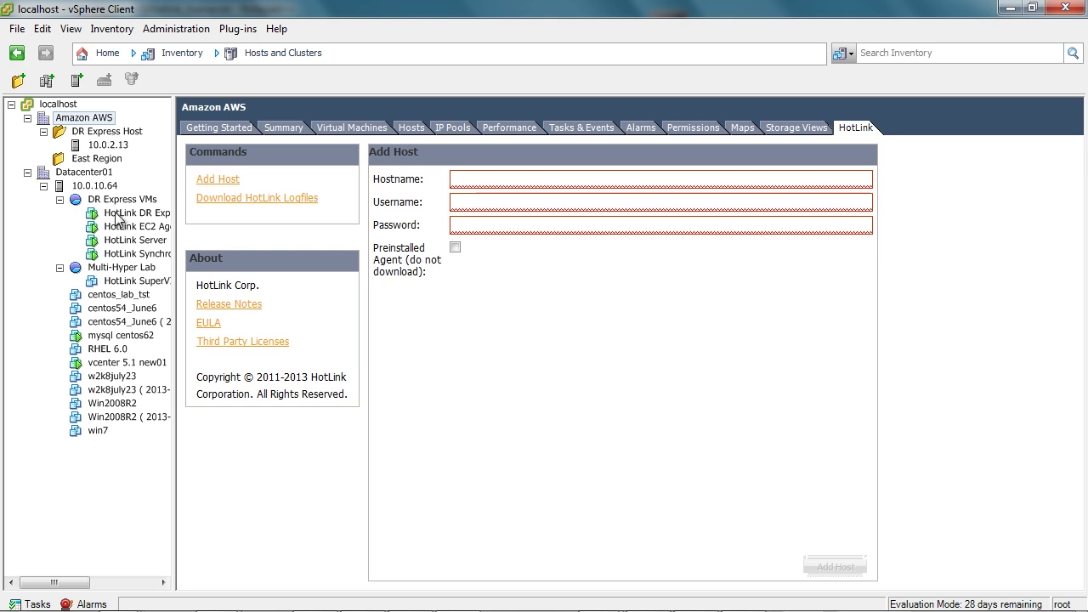
{"action": "left_click", "coordinate": [106, 310]}
Enable HotLink protection for centos54_June6 with a 30-minute RPO and save.
{"action": "left_click", "coordinate": [842, 129]}
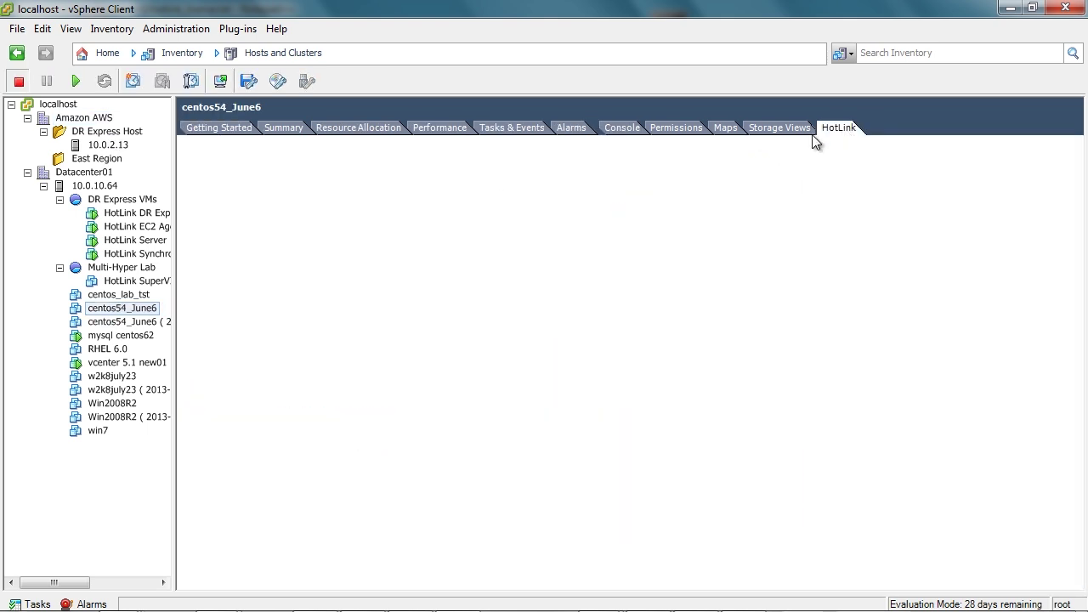
{"action": "left_click", "coordinate": [264, 182]}
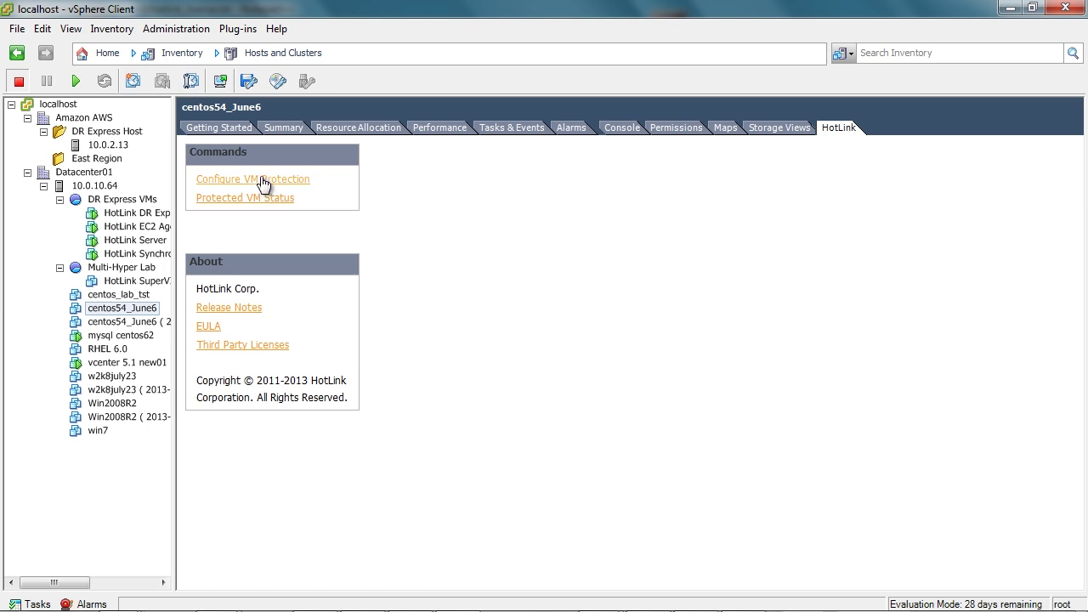
{"action": "left_click", "coordinate": [34, 604]}
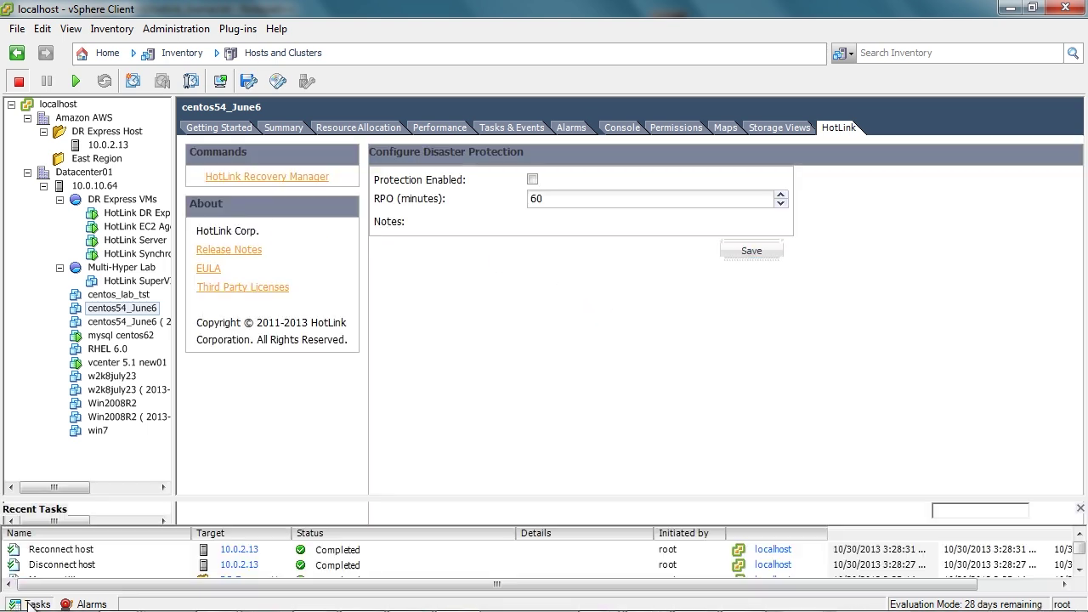
{"action": "left_click", "coordinate": [531, 181]}
{"action": "left_click_drag", "start_coordinate": [553, 197], "coordinate": [490, 202]}
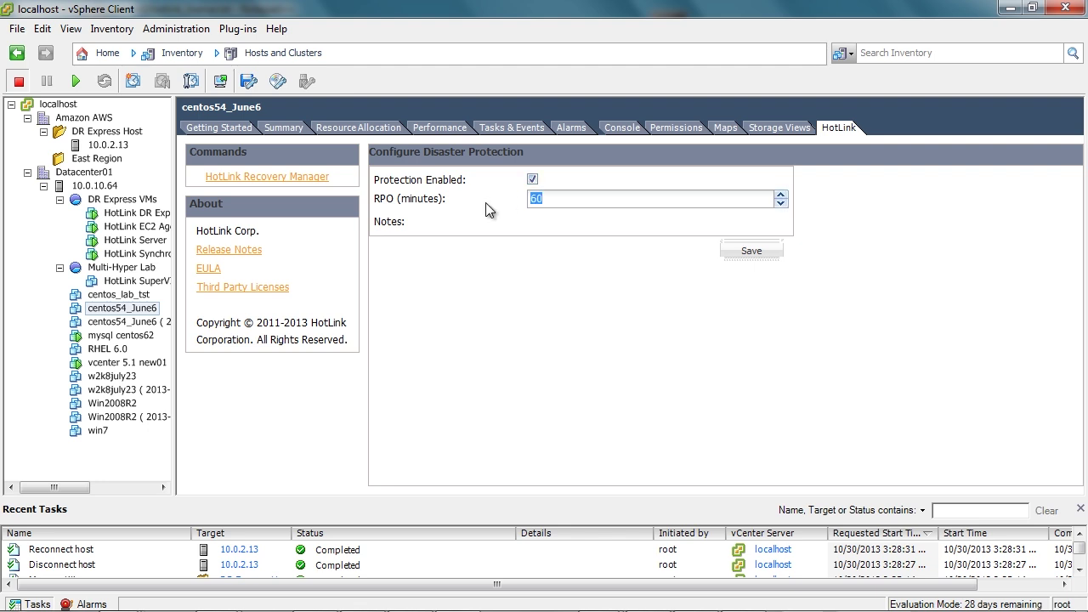
{"action": "type", "text": "30"}
{"action": "left_click", "coordinate": [730, 248]}
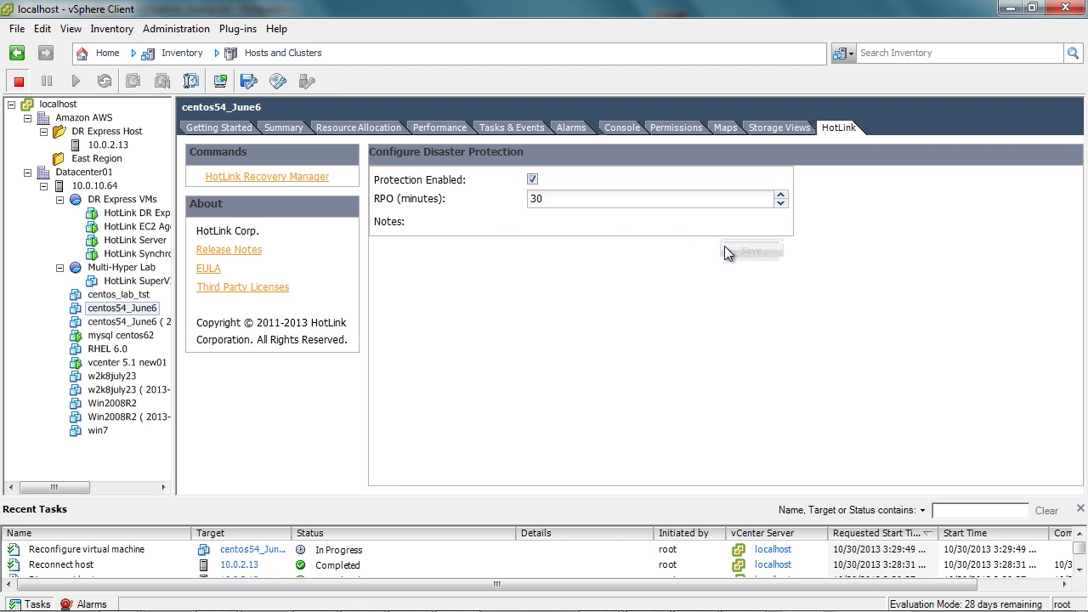
Set mysql centos62's RPO to 120 minutes and save.
{"action": "left_click", "coordinate": [120, 336]}
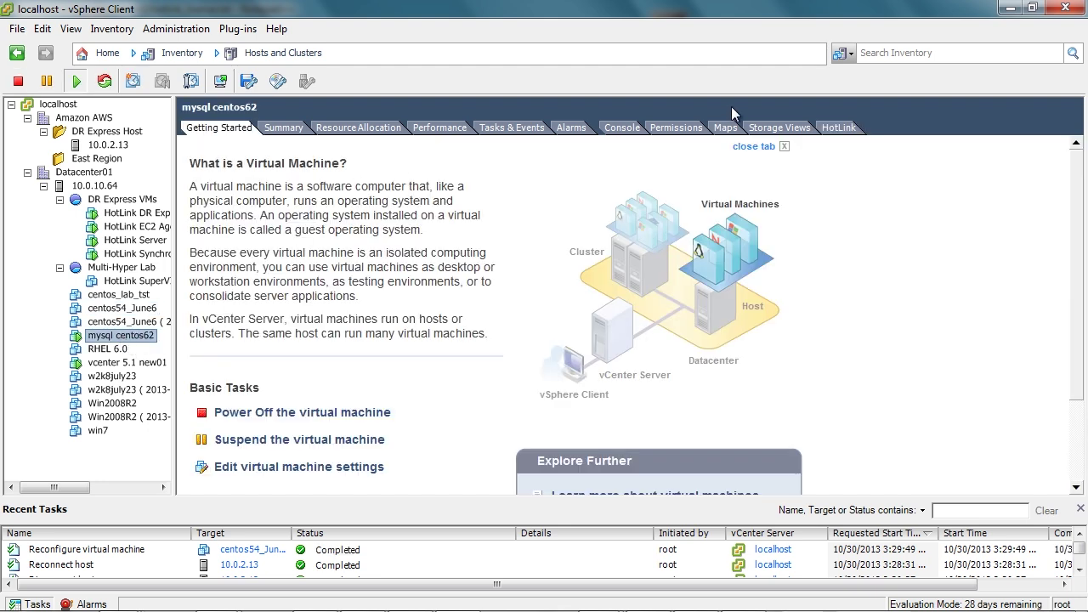
{"action": "left_click", "coordinate": [842, 128]}
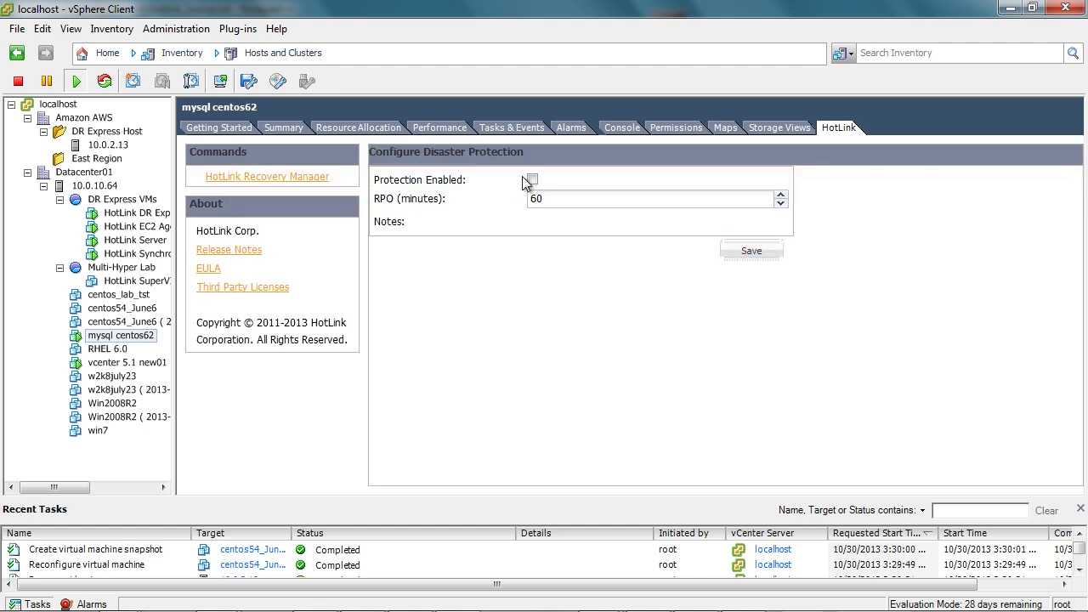
{"action": "double_click", "coordinate": [538, 199]}
{"action": "type", "text": "120"}
{"action": "left_click", "coordinate": [753, 252]}
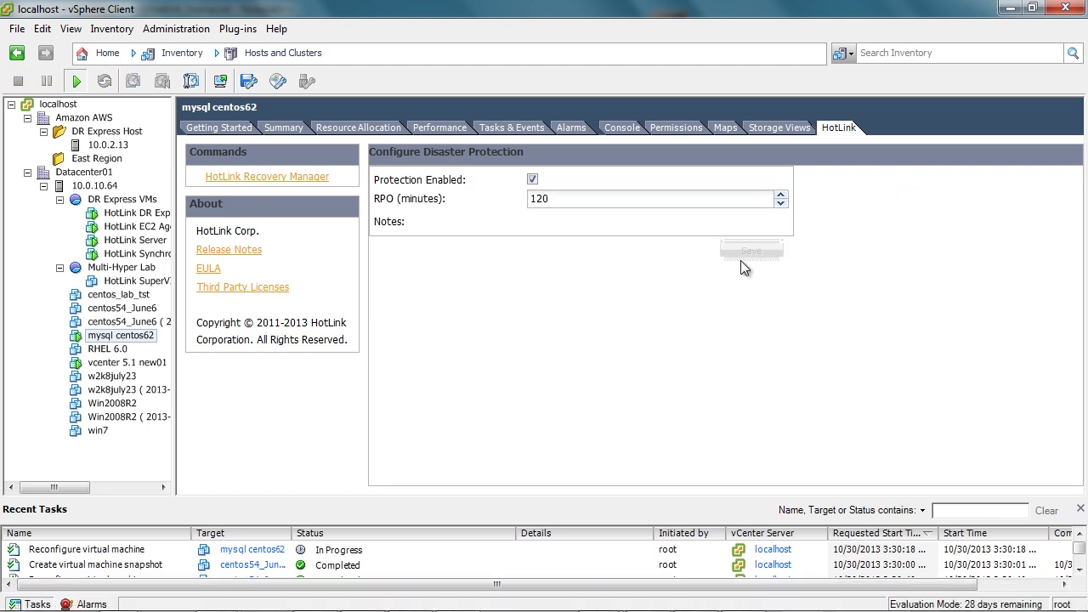
Protect w2k8july23 with a 180-minute RPO, then turn on protection for Win2008R2.
{"action": "left_click", "coordinate": [110, 376]}
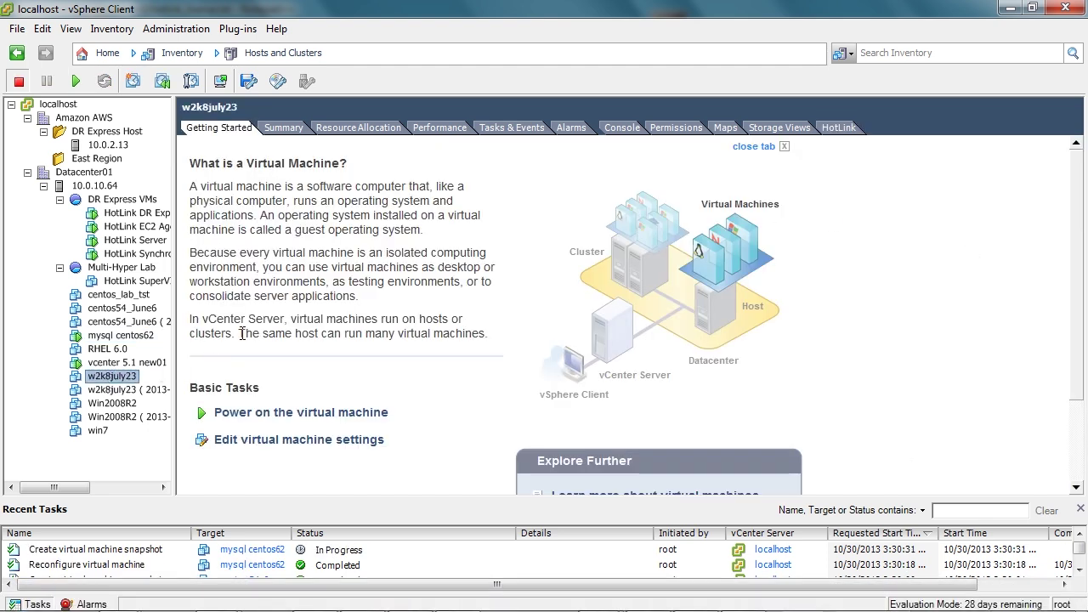
{"action": "left_click", "coordinate": [840, 128]}
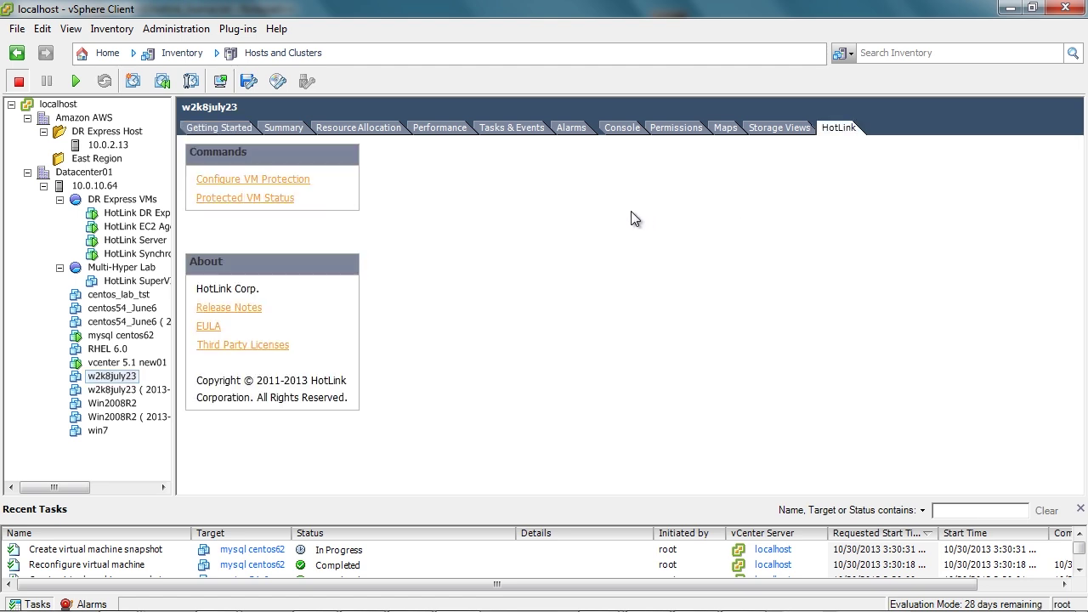
{"action": "left_click", "coordinate": [244, 179]}
{"action": "left_click", "coordinate": [531, 179]}
{"action": "type", "text": "90"}
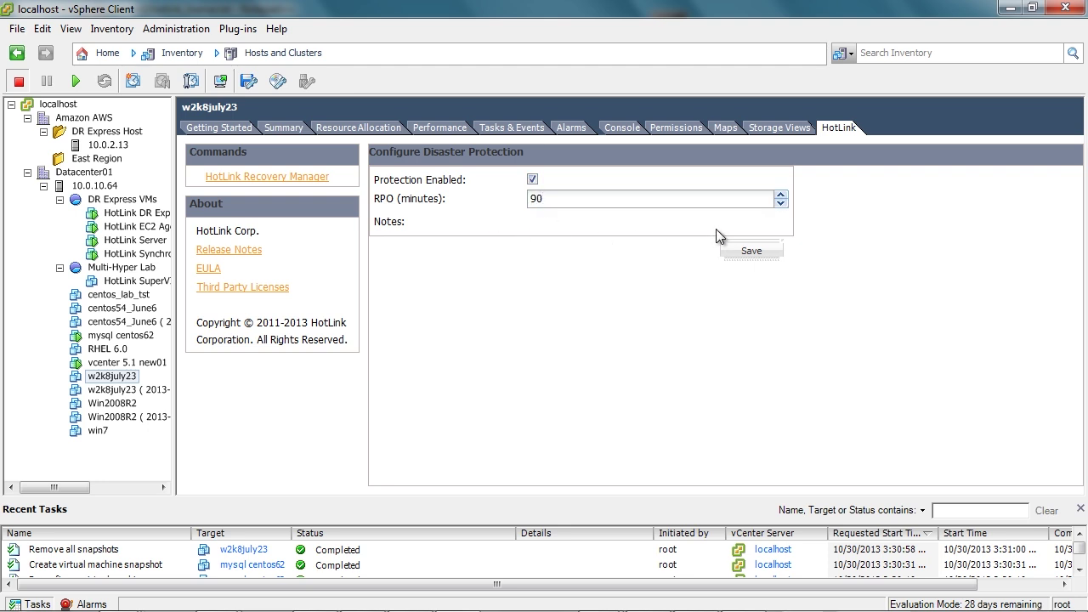
{"action": "key", "text": "BackSpace"}
{"action": "key", "text": "BackSpace"}
{"action": "type", "text": "180"}
{"action": "left_click", "coordinate": [758, 248]}
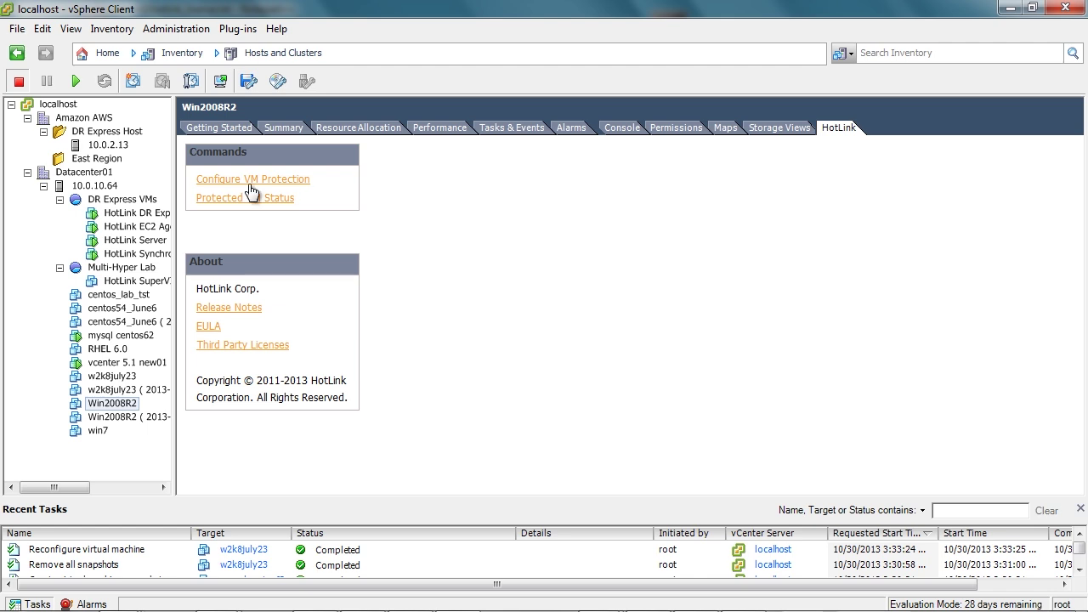
{"action": "left_click", "coordinate": [250, 185]}
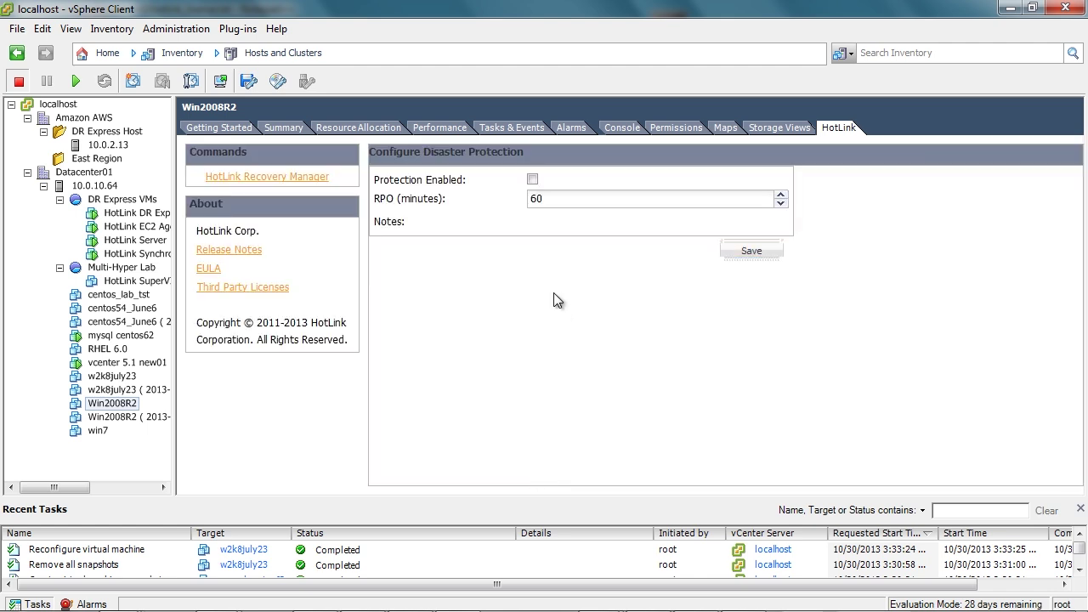
{"action": "left_click", "coordinate": [535, 181]}
Show centos54_June6's restore points in HotLink DR Express, then return to vSphere Client.
{"action": "left_click_drag", "start_coordinate": [562, 201], "coordinate": [528, 205]}
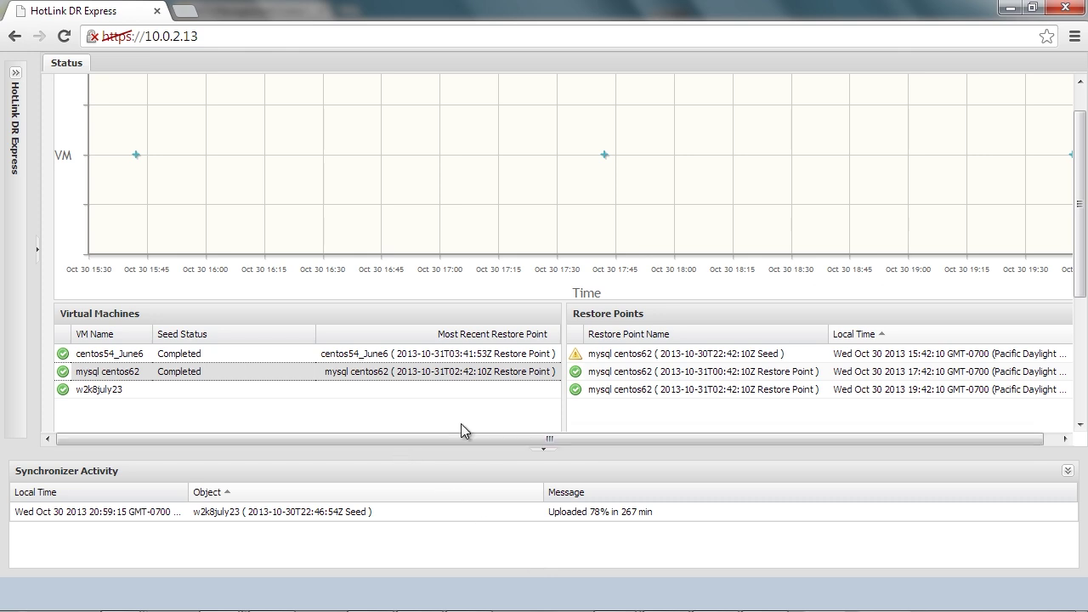
{"action": "left_click", "coordinate": [240, 354]}
{"action": "left_click_drag", "start_coordinate": [1082, 198], "coordinate": [1082, 164]}
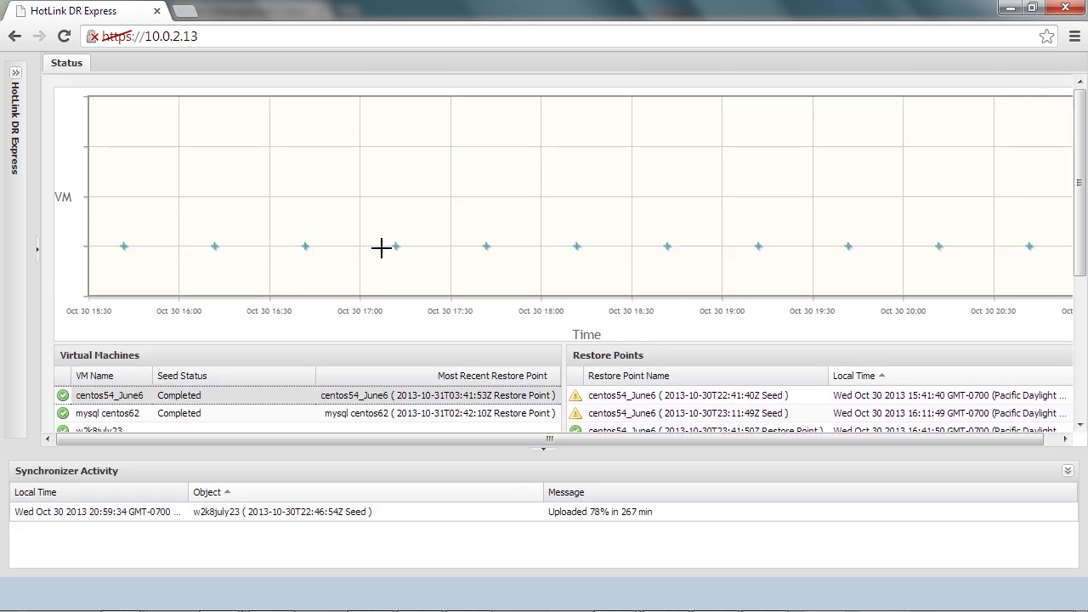
{"action": "mouse_move", "coordinate": [395, 247]}
{"action": "key", "text": "alt+Tab"}
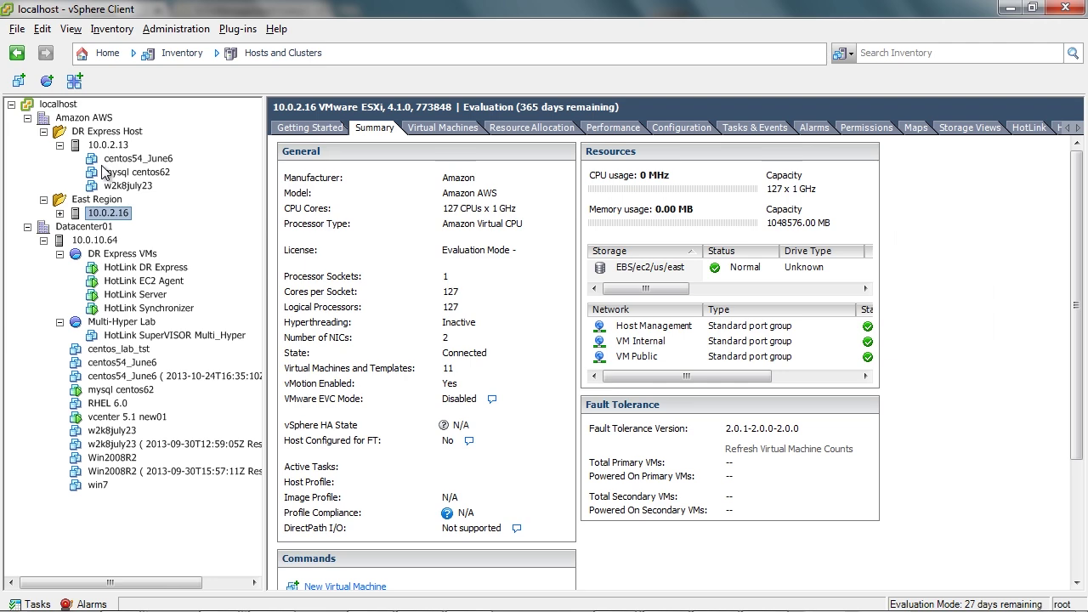
Revert centos54_June6 to restore point #9 (2013-10-31T03:41:53Z) in Snapshot Manager, then close it.
{"action": "left_click", "coordinate": [135, 160]}
{"action": "left_click", "coordinate": [191, 82]}
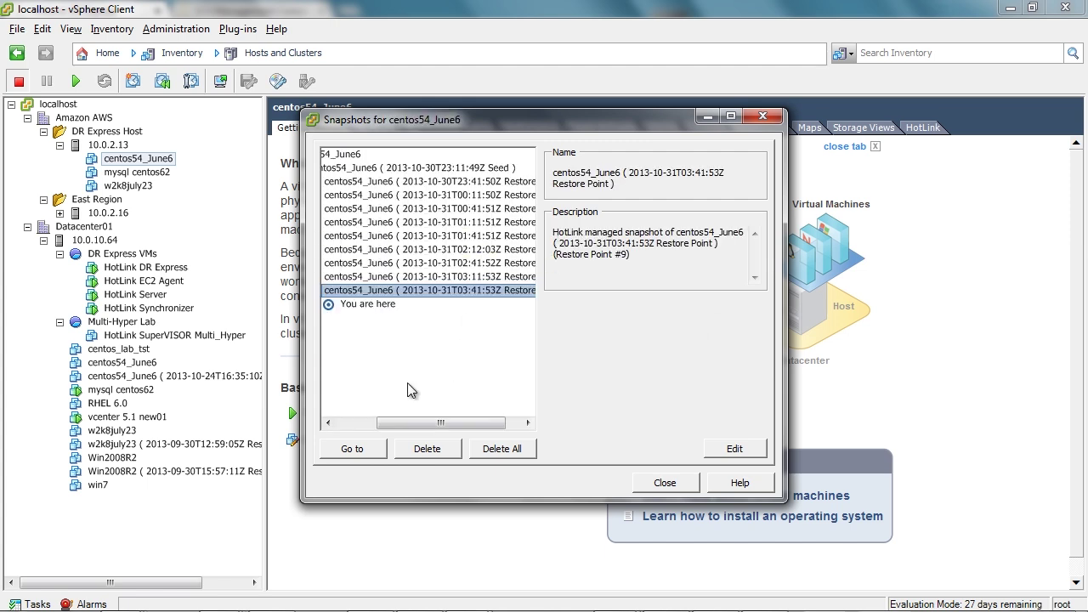
{"action": "left_click_drag", "start_coordinate": [394, 427], "coordinate": [381, 434]}
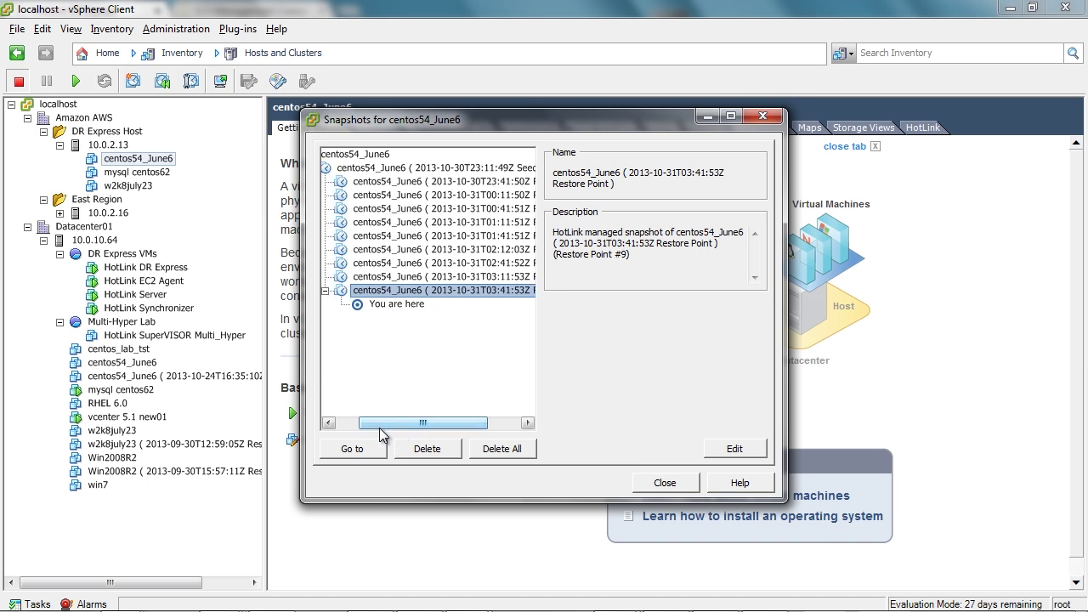
{"action": "key", "text": "Up"}
{"action": "key", "text": "Home"}
{"action": "key", "text": "Down"}
{"action": "key", "text": "Down"}
{"action": "key", "text": "Down"}
{"action": "key", "text": "Down"}
{"action": "key", "text": "Down"}
{"action": "key", "text": "Down"}
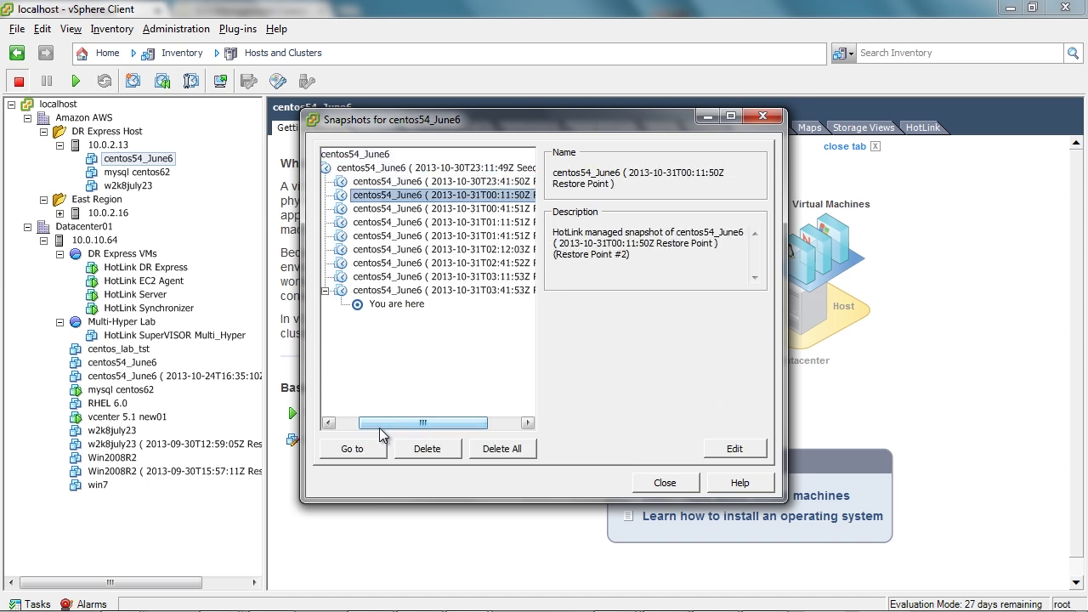
{"action": "key", "text": "Down"}
{"action": "key", "text": "Down"}
{"action": "key", "text": "Down"}
{"action": "key", "text": "Down"}
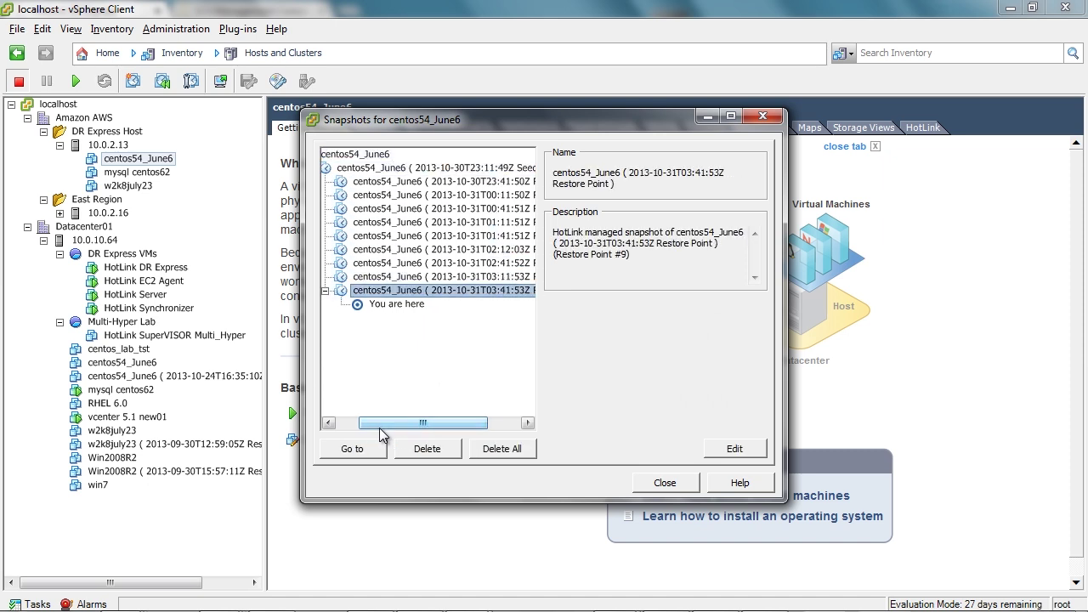
{"action": "left_click", "coordinate": [360, 452]}
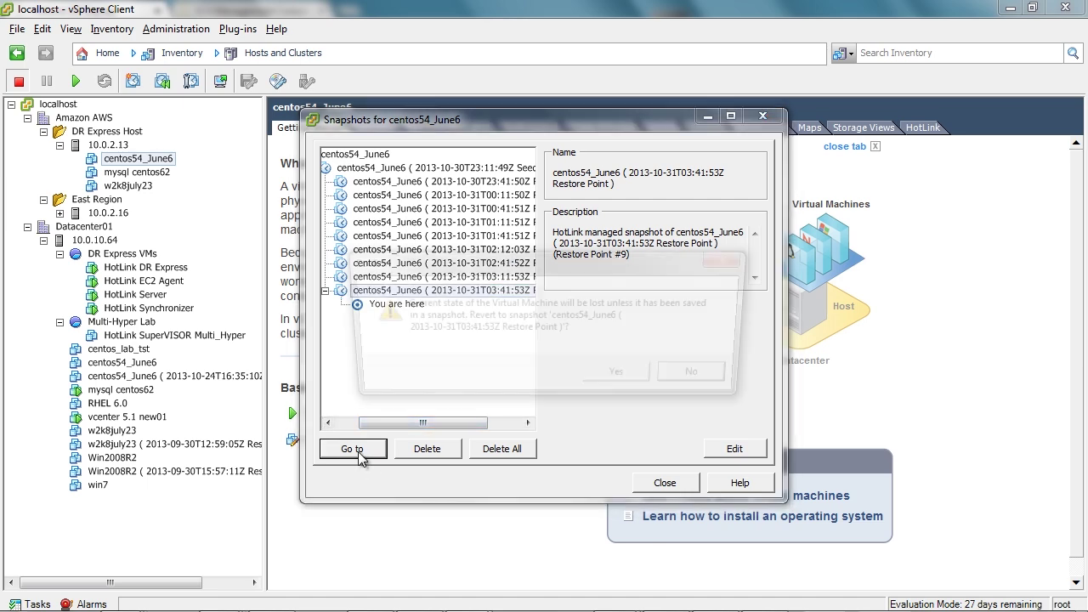
{"action": "left_click", "coordinate": [621, 379]}
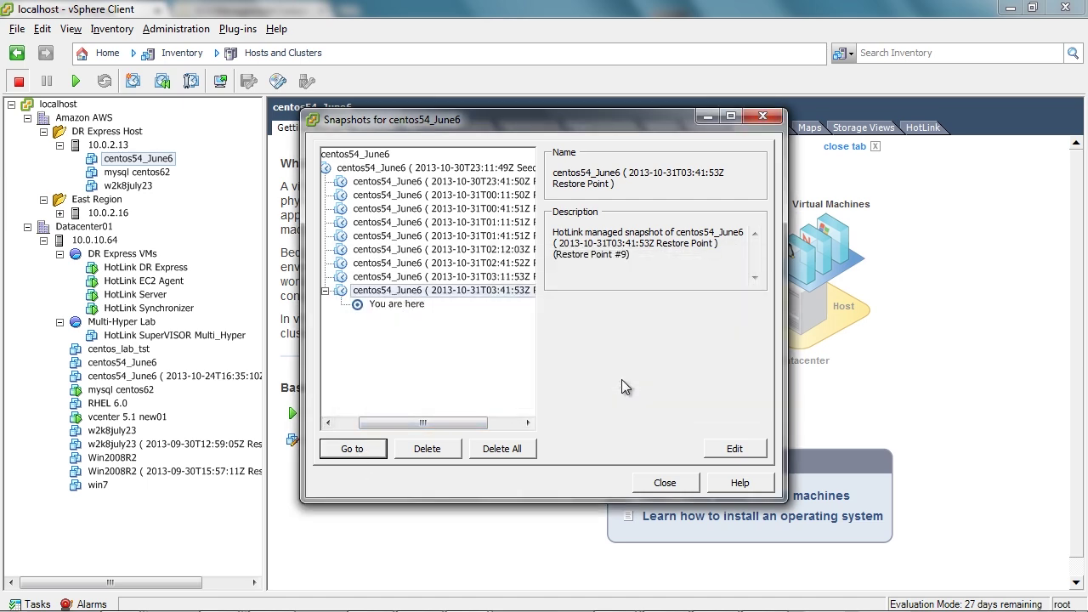
{"action": "left_click", "coordinate": [667, 482]}
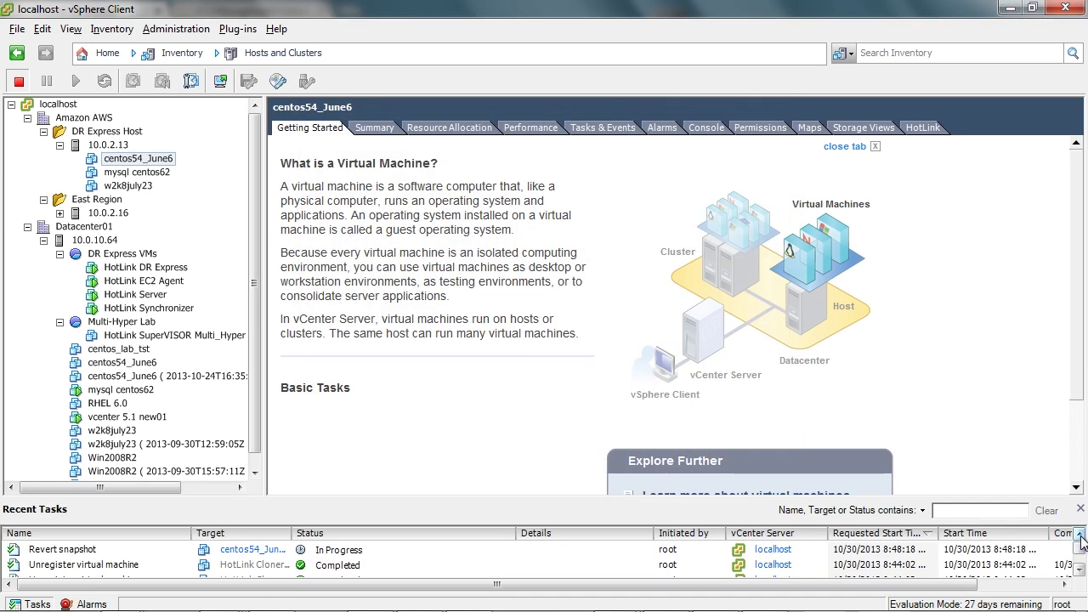
Power on the 03-41-53Z restore point VM under host 10.0.2.16.
{"action": "left_click", "coordinate": [59, 214]}
{"action": "left_click", "coordinate": [152, 254]}
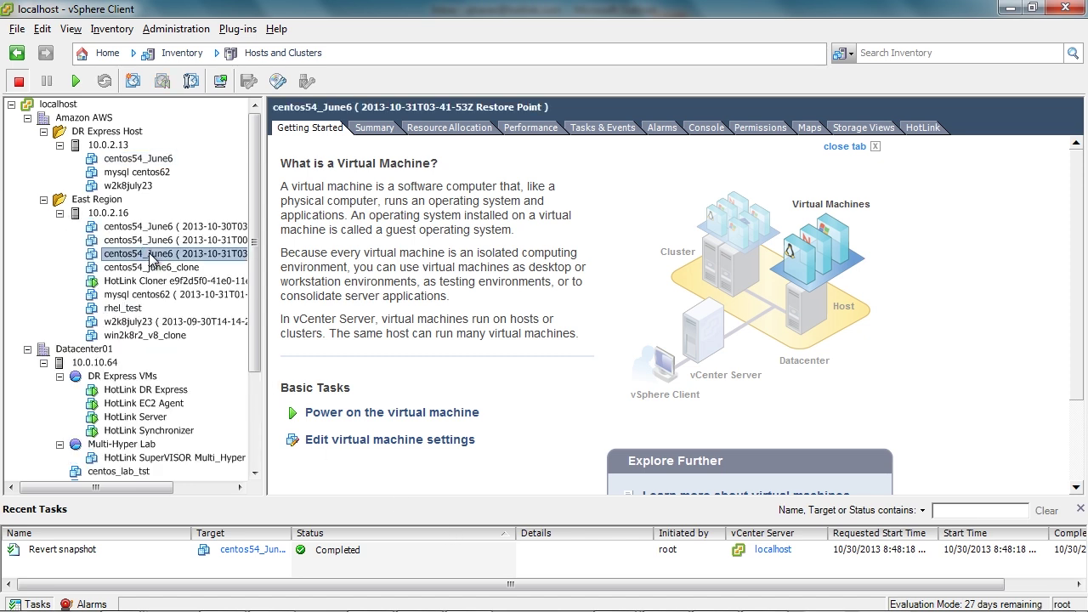
{"action": "left_click", "coordinate": [346, 414]}
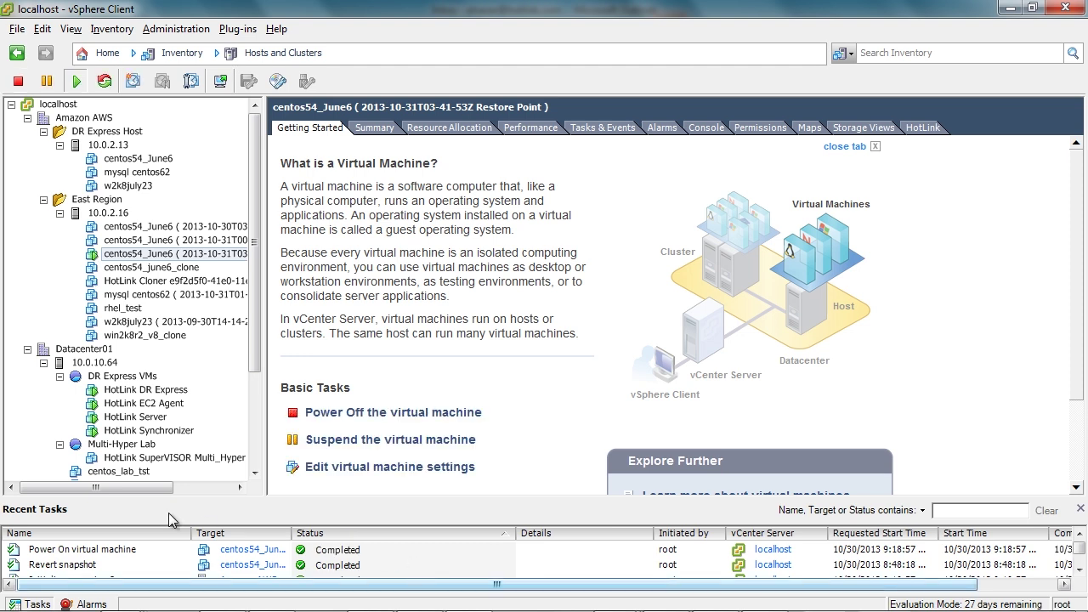
Open the restored VM's EC2 console through the HotLink context menu.
{"action": "right_click", "coordinate": [181, 255]}
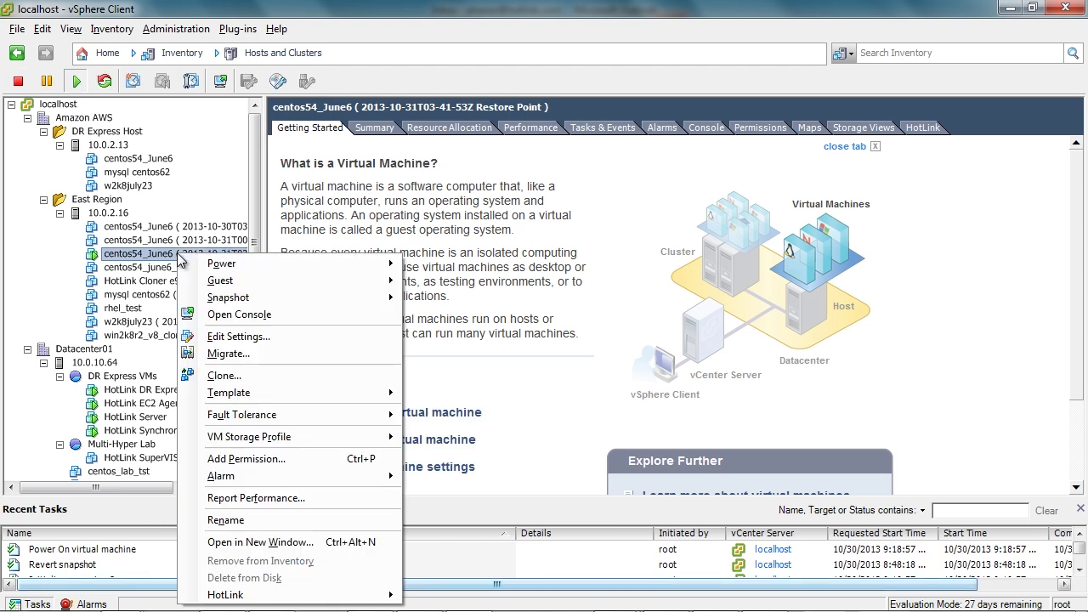
{"action": "mouse_move", "coordinate": [367, 595]}
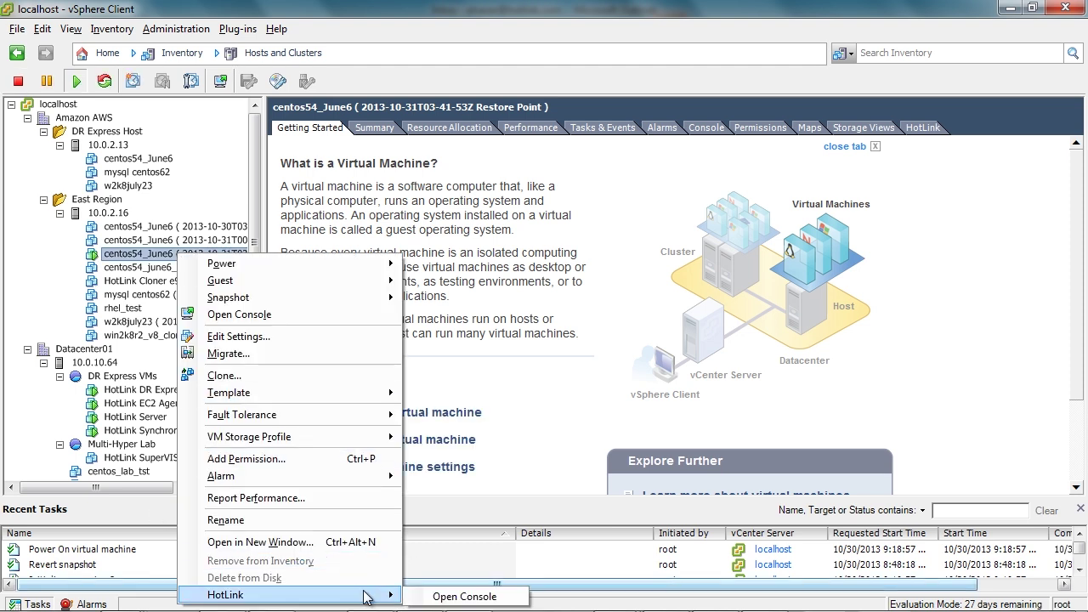
{"action": "left_click", "coordinate": [455, 597]}
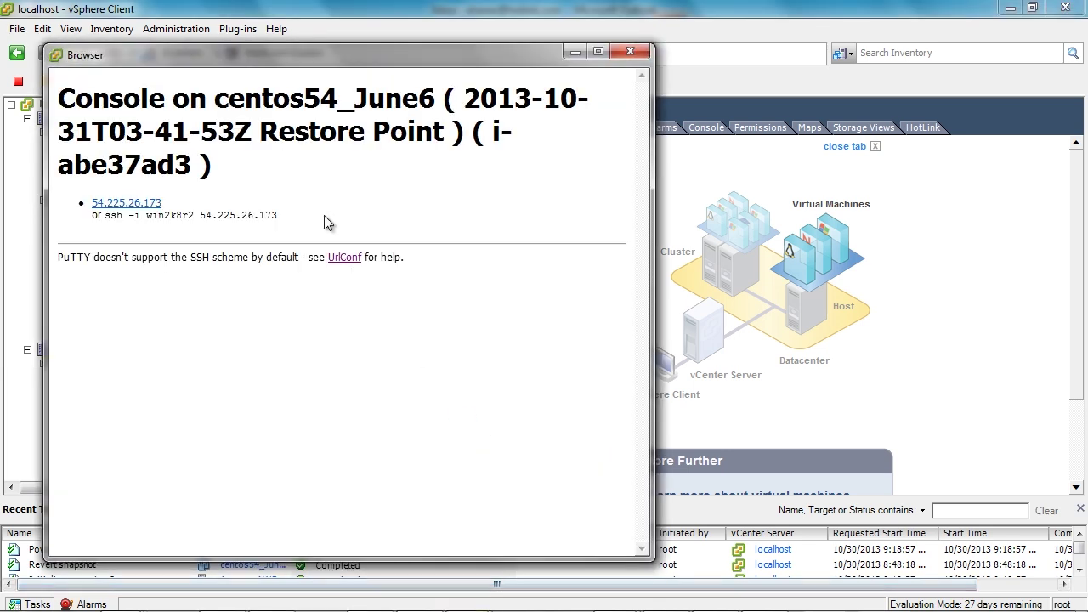